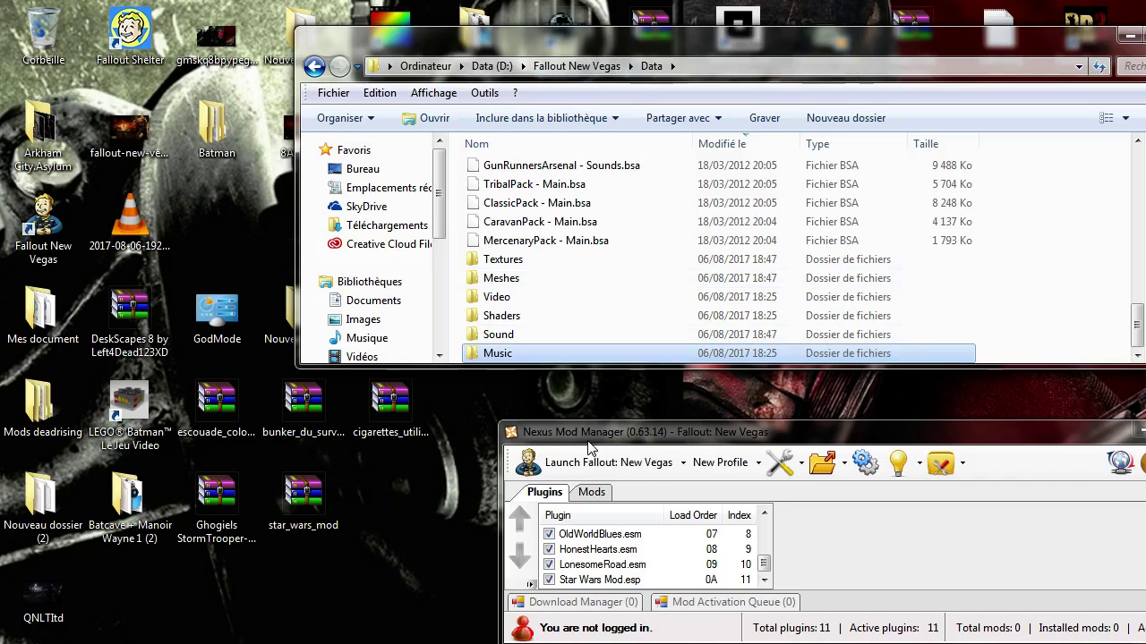
Shift the Nexus Mod Manager window slightly and regroup the StormTrooper, star_wars_mod, bunker and escouade archives in two rows on the desktop.
{"action": "left_click_drag", "start_coordinate": [588, 439], "coordinate": [567, 419]}
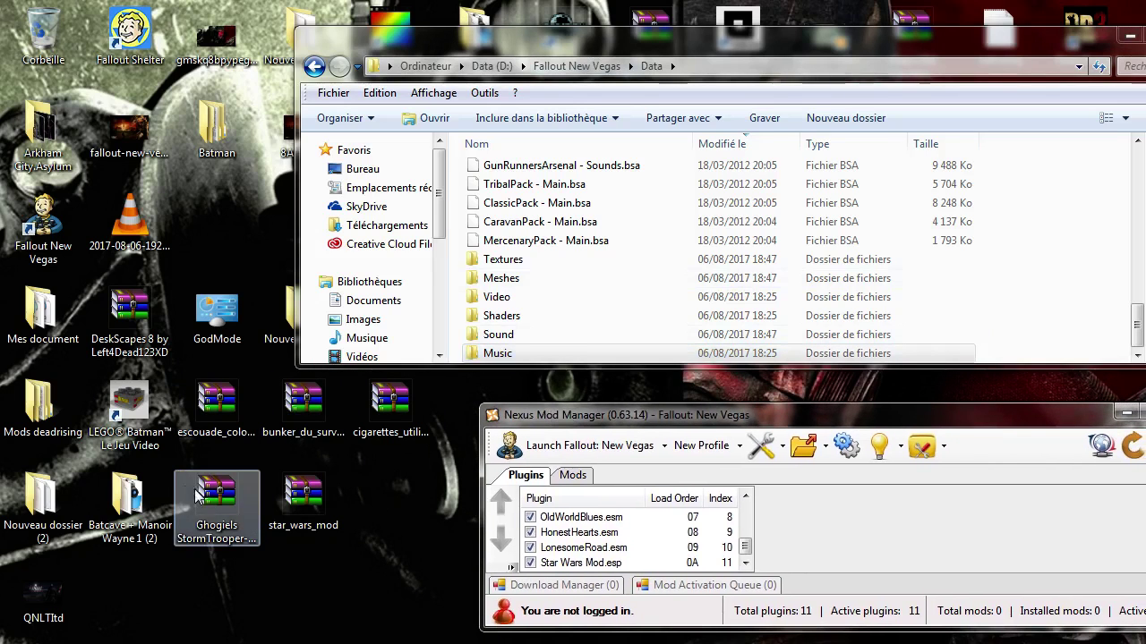
{"action": "left_click_drag", "start_coordinate": [221, 501], "coordinate": [221, 594]}
{"action": "left_click_drag", "start_coordinate": [271, 511], "coordinate": [271, 604]}
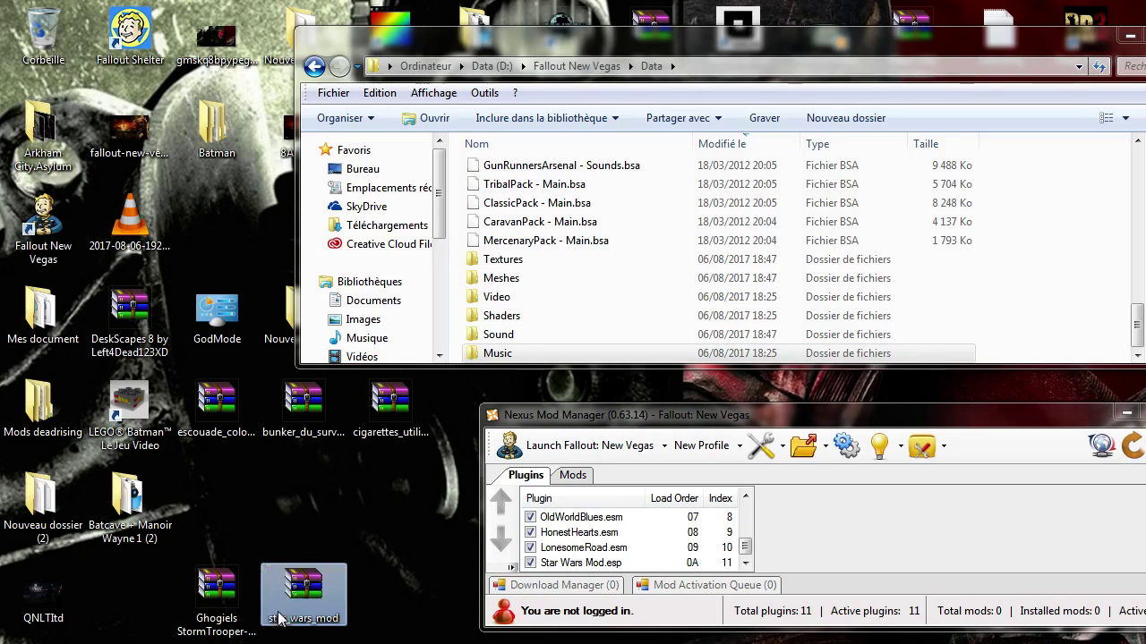
{"action": "mouse_move", "coordinate": [373, 585]}
{"action": "left_mouse_down"}
{"action": "mouse_move", "coordinate": [196, 617]}
{"action": "mouse_move", "coordinate": [377, 602]}
{"action": "left_mouse_up"}
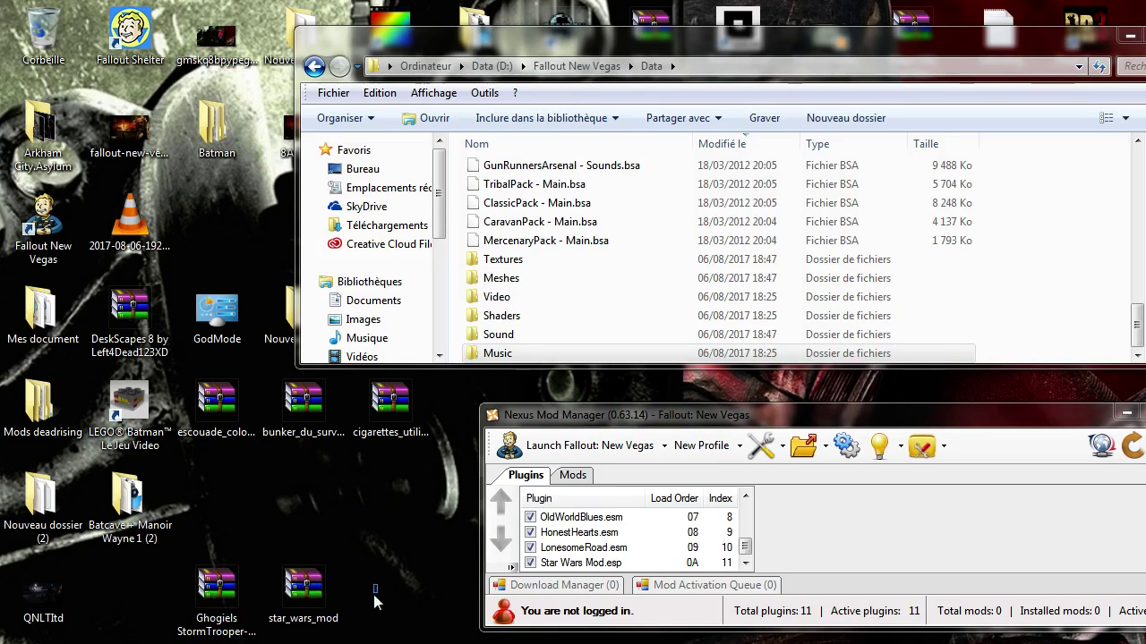
{"action": "left_click_drag", "start_coordinate": [303, 394], "coordinate": [302, 487]}
{"action": "left_click_drag", "start_coordinate": [207, 397], "coordinate": [207, 490]}
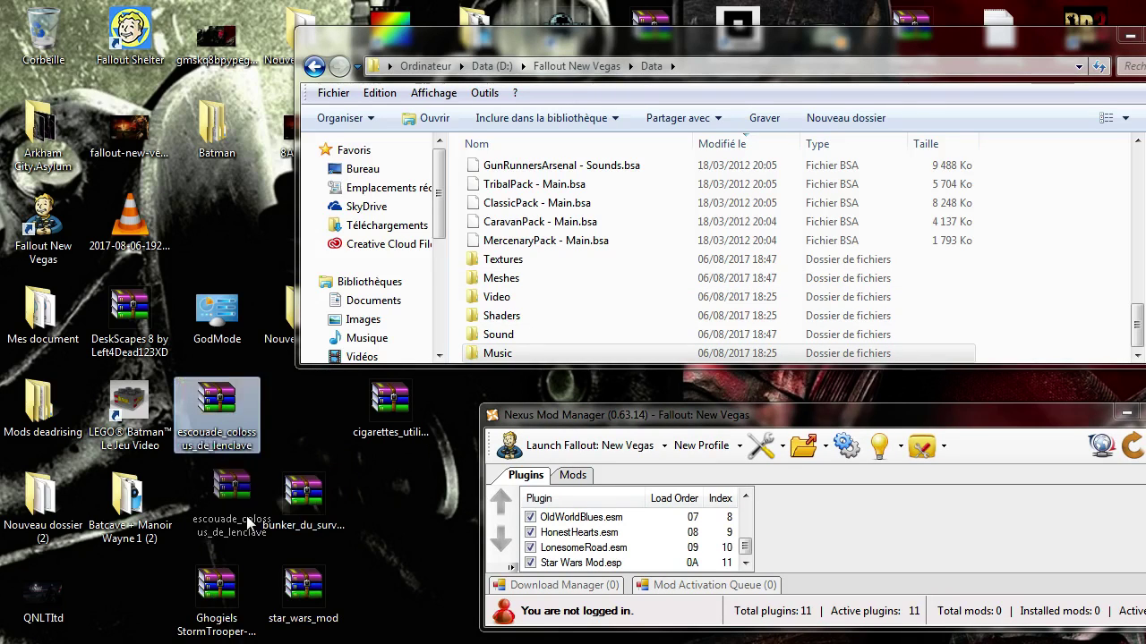
Inspect the contents of the bunker_du_survivaliste and escouade_colossus_de_lenclave archives, closing each one after viewing.
{"action": "double_click", "coordinate": [305, 503]}
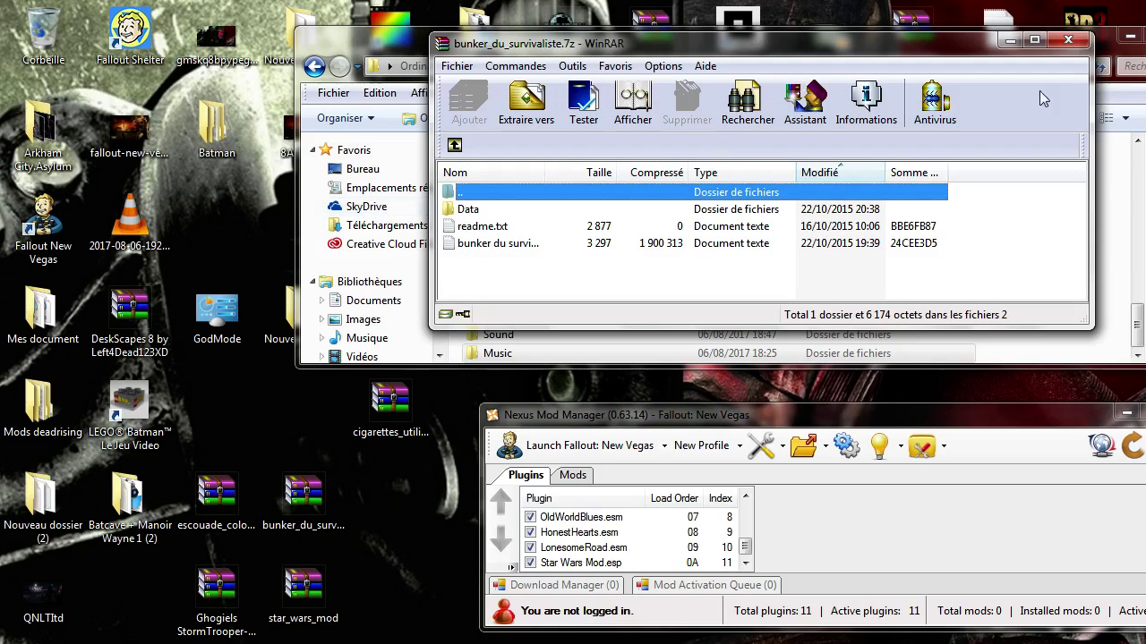
{"action": "left_click", "coordinate": [1068, 40]}
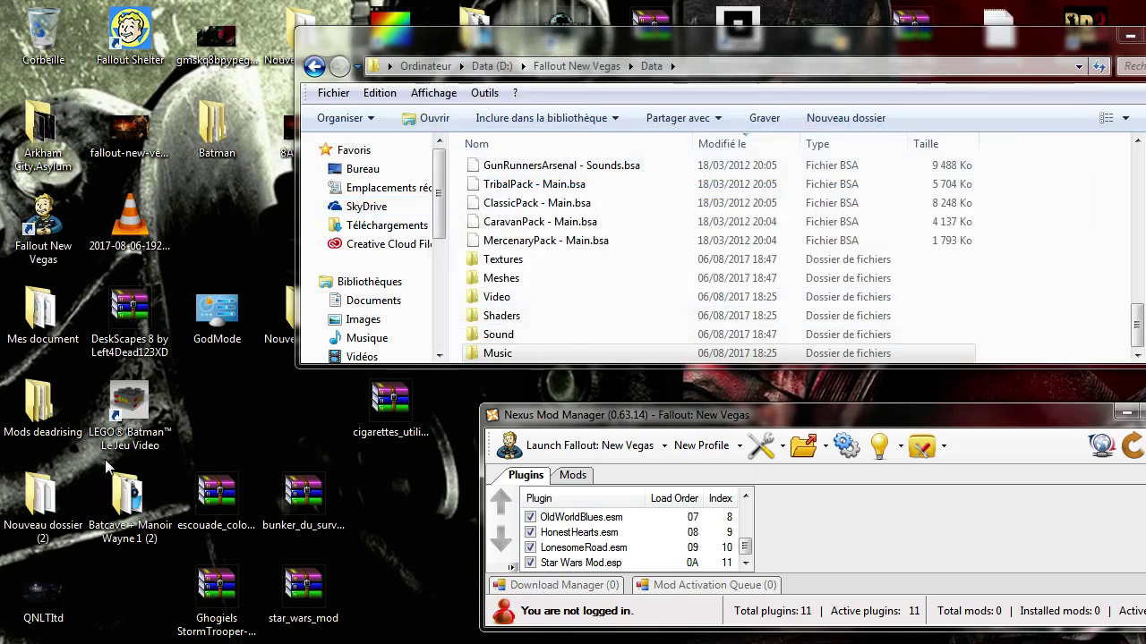
{"action": "double_click", "coordinate": [235, 529]}
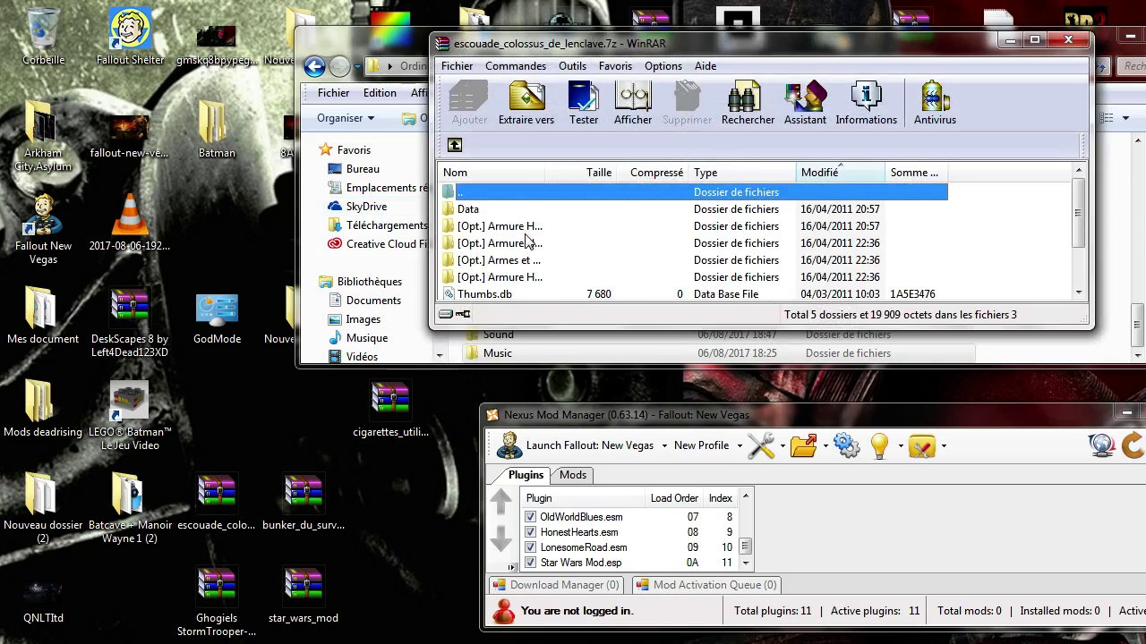
{"action": "left_click", "coordinate": [1068, 40]}
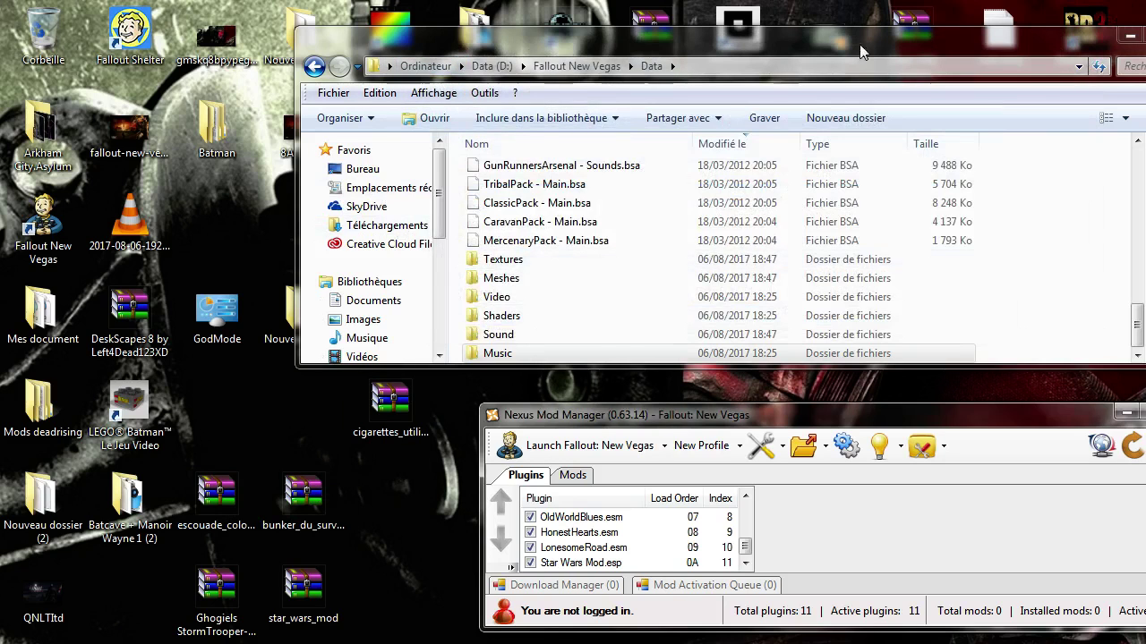
Look through the game's Data folder in a maximized window, return to the Fallout New Vegas folder and put the window away.
{"action": "left_click", "coordinate": [1145, 35]}
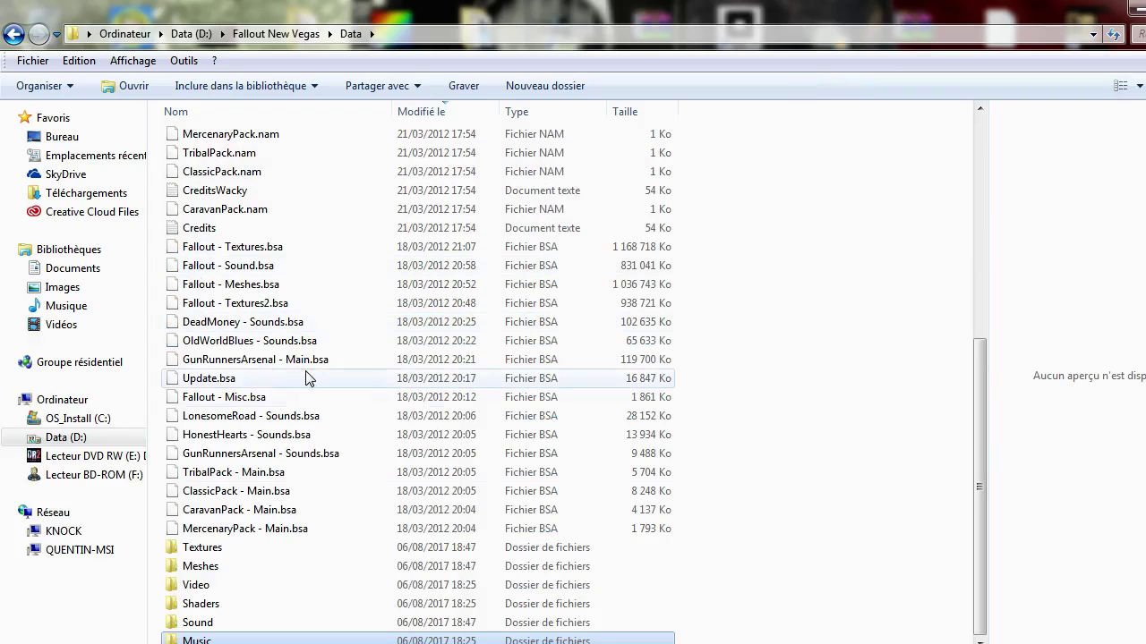
{"action": "scroll", "coordinate": [219, 514], "scroll_direction": "up", "scroll_amount": 7}
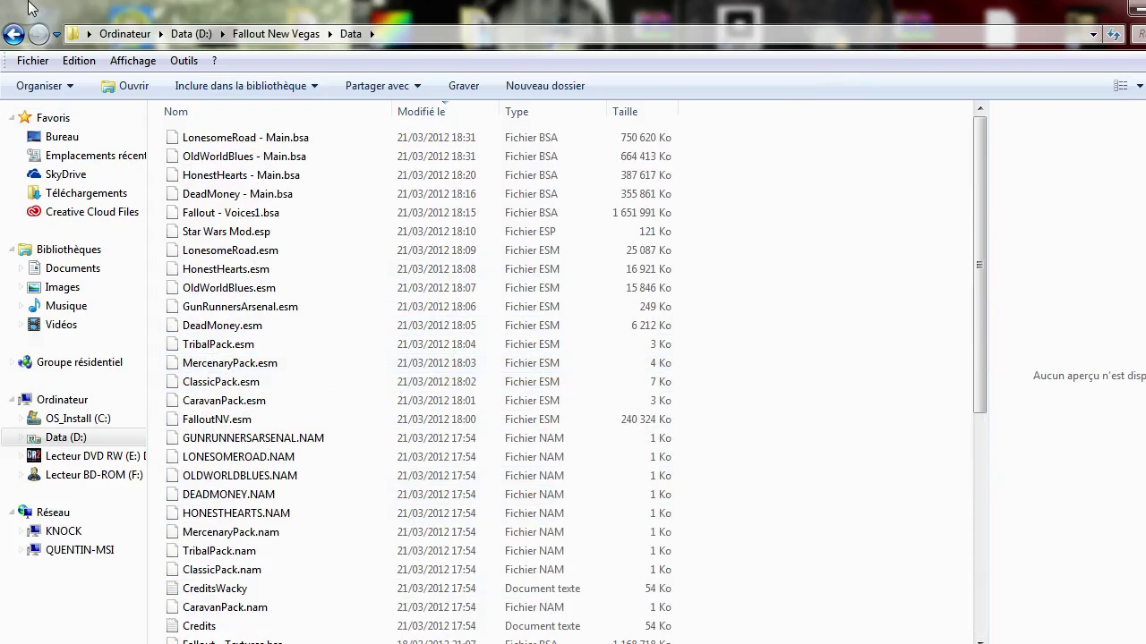
{"action": "left_click", "coordinate": [12, 34]}
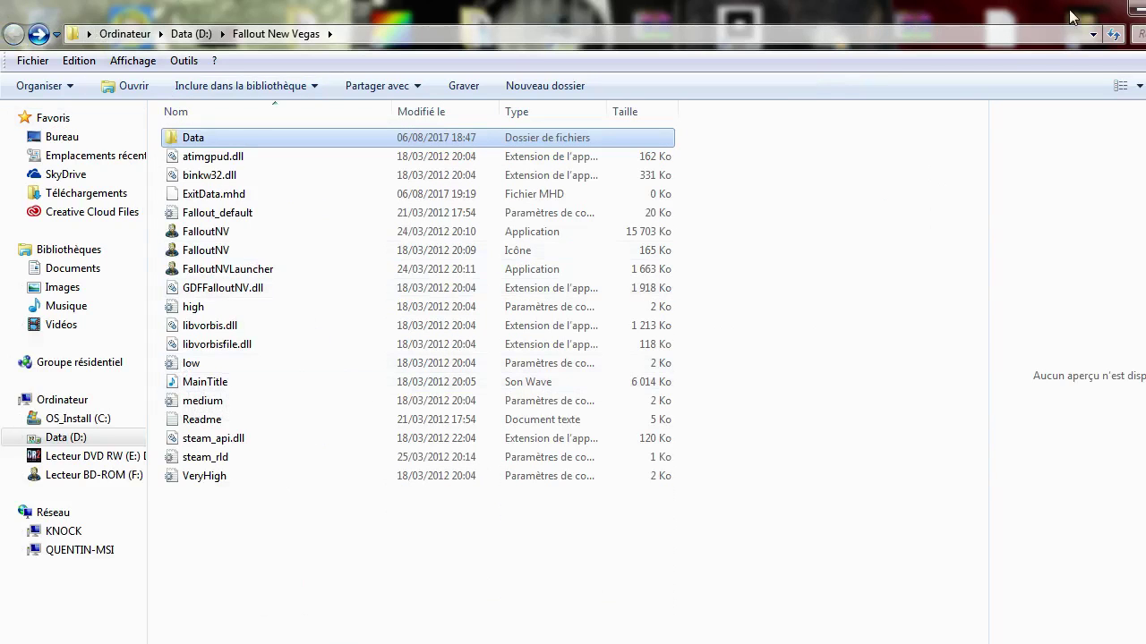
{"action": "left_click", "coordinate": [1135, 7]}
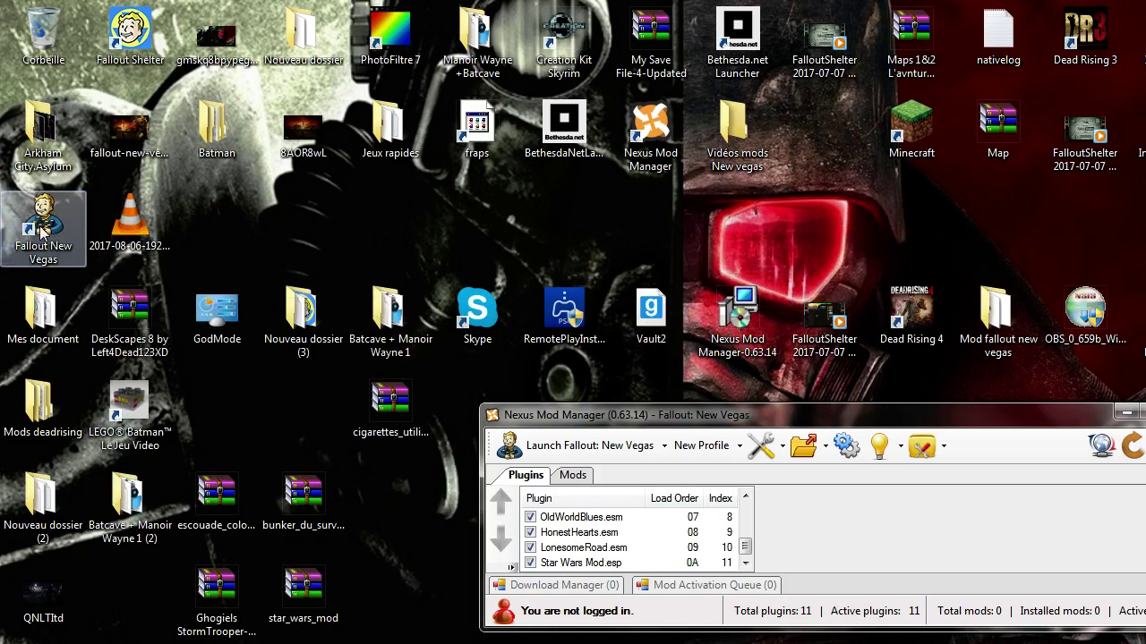
Open the file location of the Fallout New Vegas desktop shortcut to view the game folder, and put the window away.
{"action": "left_click", "coordinate": [49, 260]}
{"action": "right_click", "coordinate": [53, 229]}
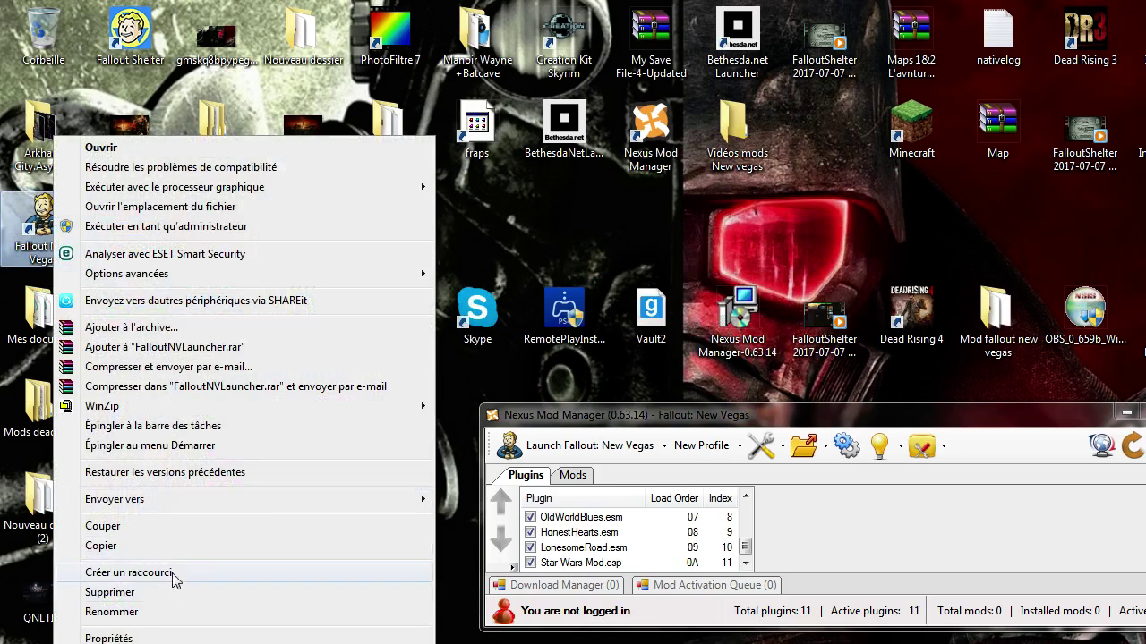
{"action": "left_click", "coordinate": [226, 207]}
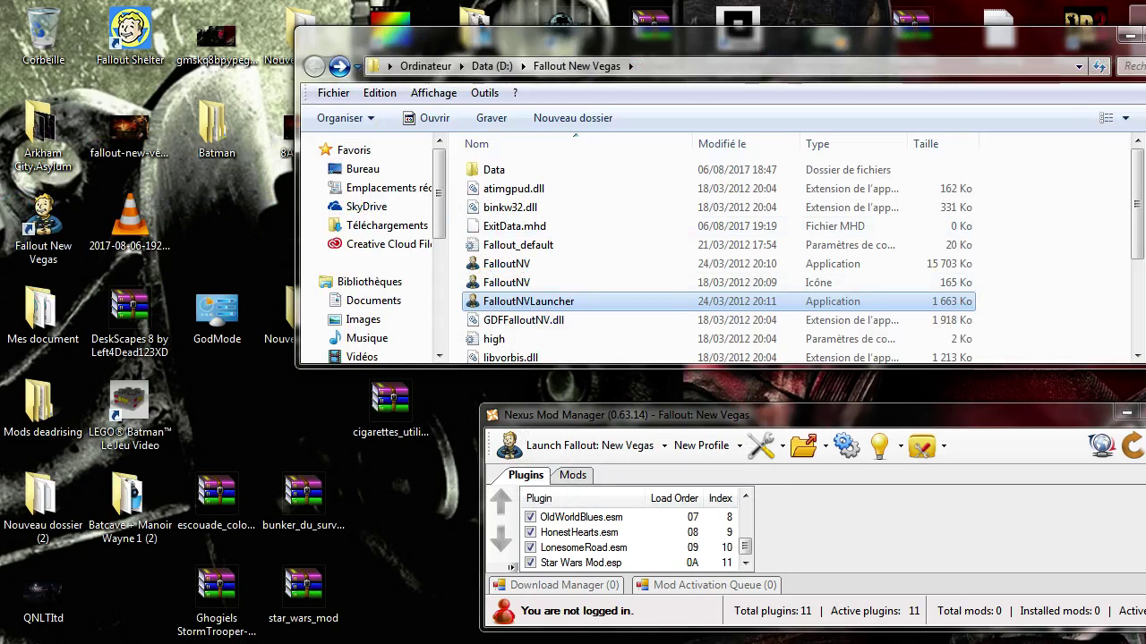
{"action": "left_click", "coordinate": [1133, 36]}
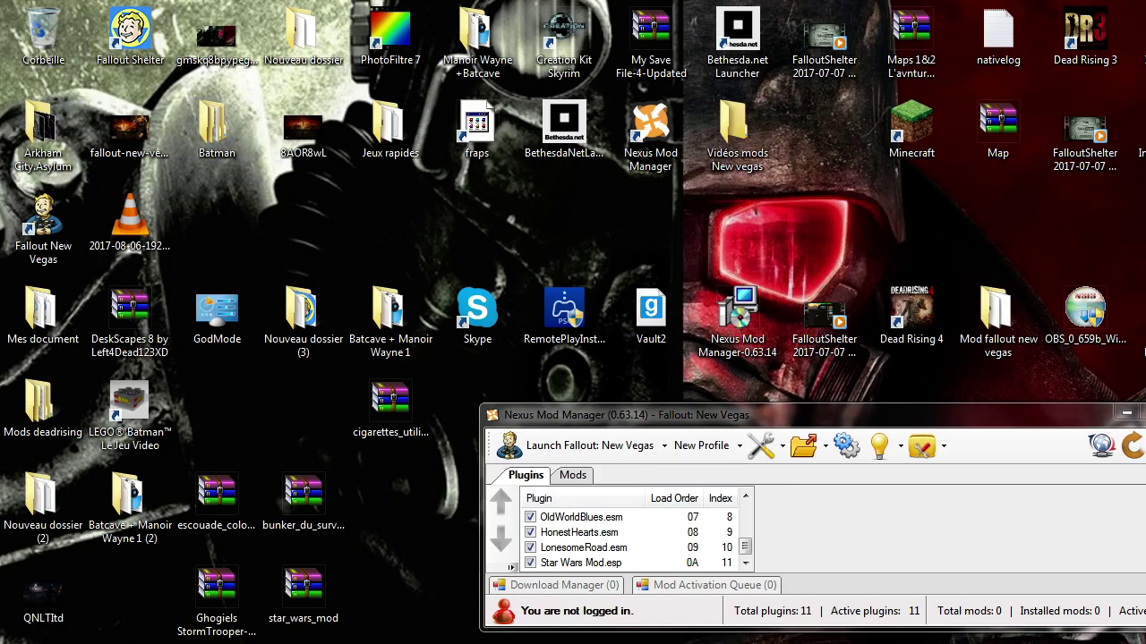
Switch to Steam and open the properties of Dead Rising 3 from the game library.
{"action": "left_click", "coordinate": [335, 552]}
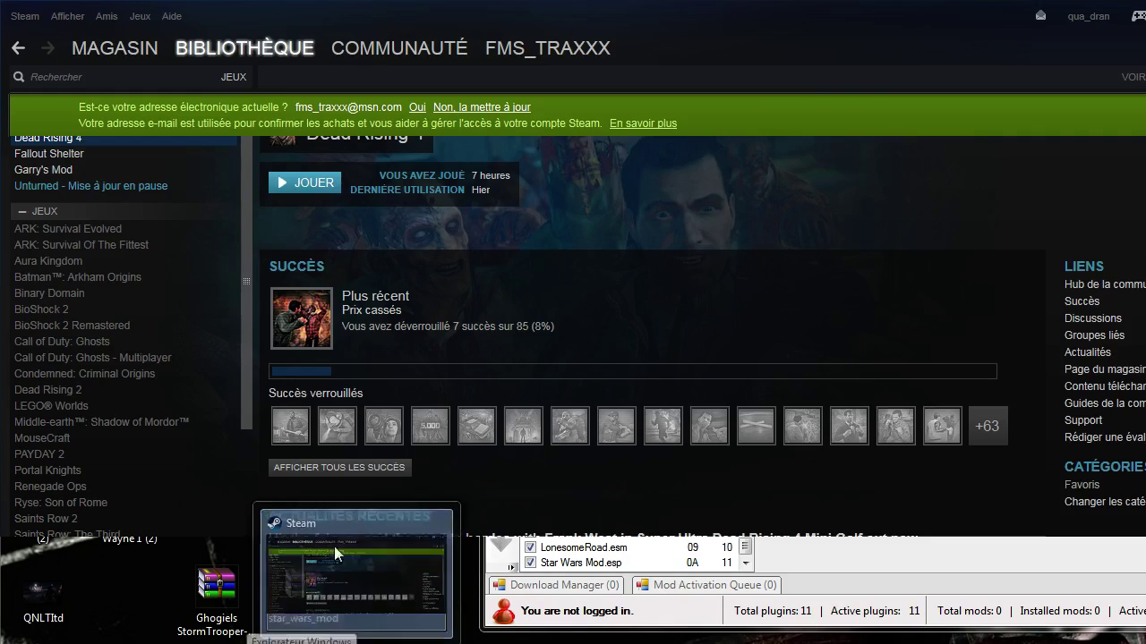
{"action": "left_click", "coordinate": [115, 48]}
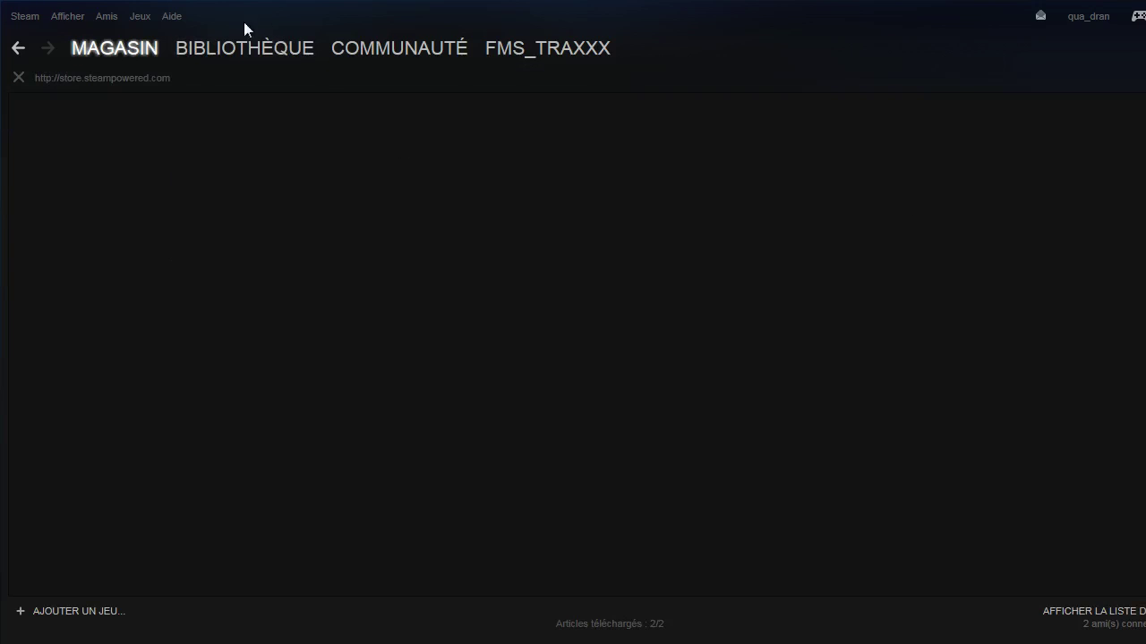
{"action": "left_click", "coordinate": [243, 47]}
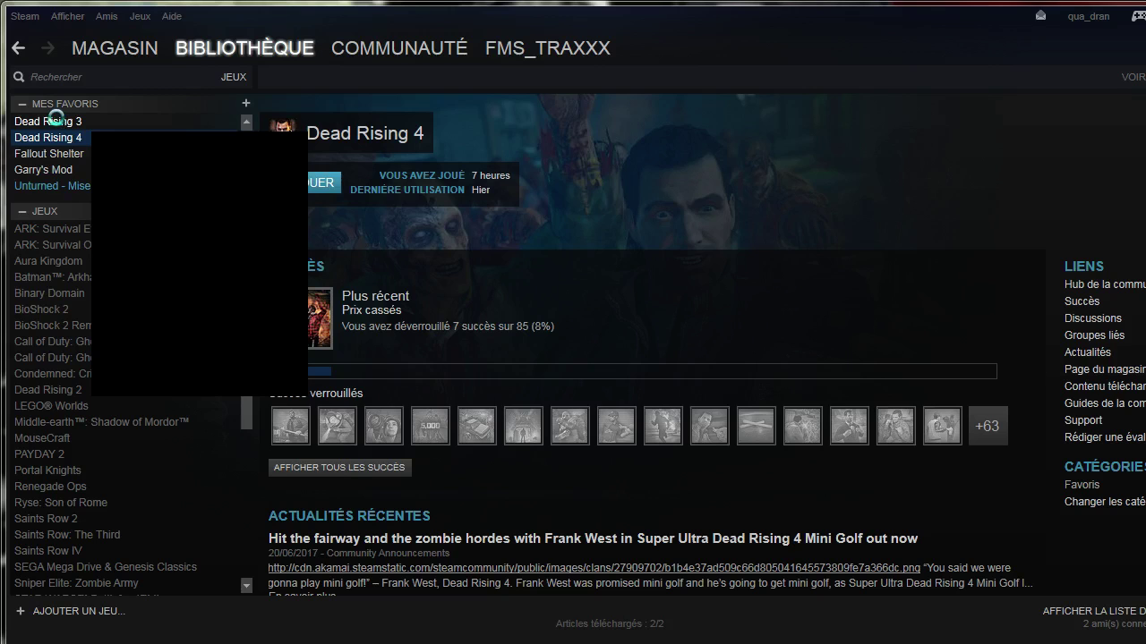
{"action": "left_click", "coordinate": [64, 121]}
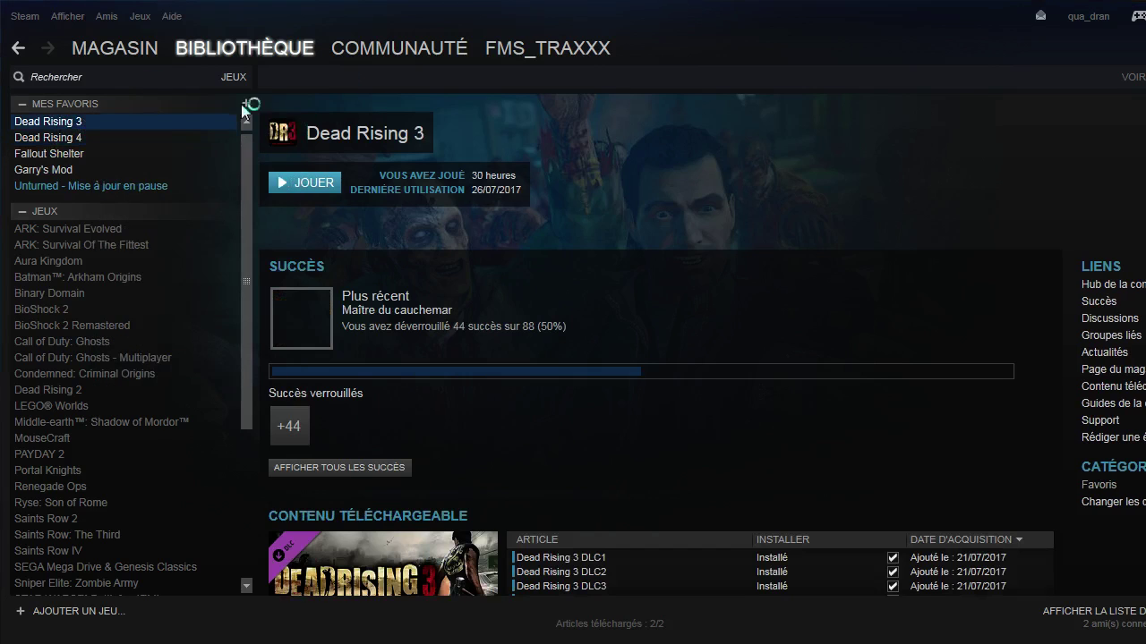
{"action": "right_click", "coordinate": [69, 121]}
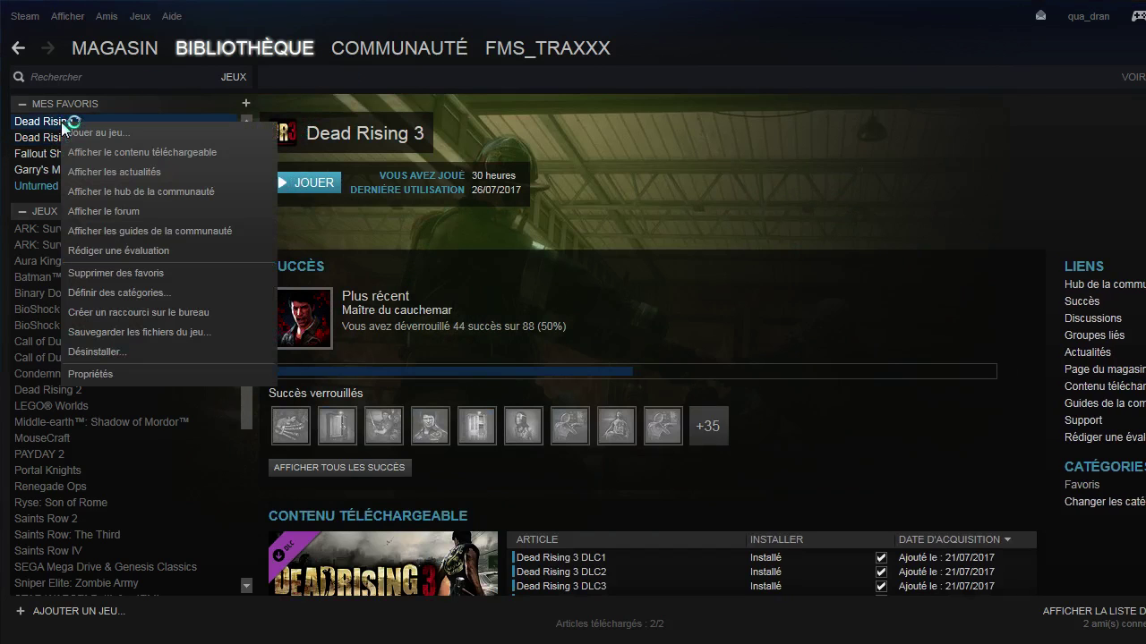
{"action": "left_click", "coordinate": [98, 374]}
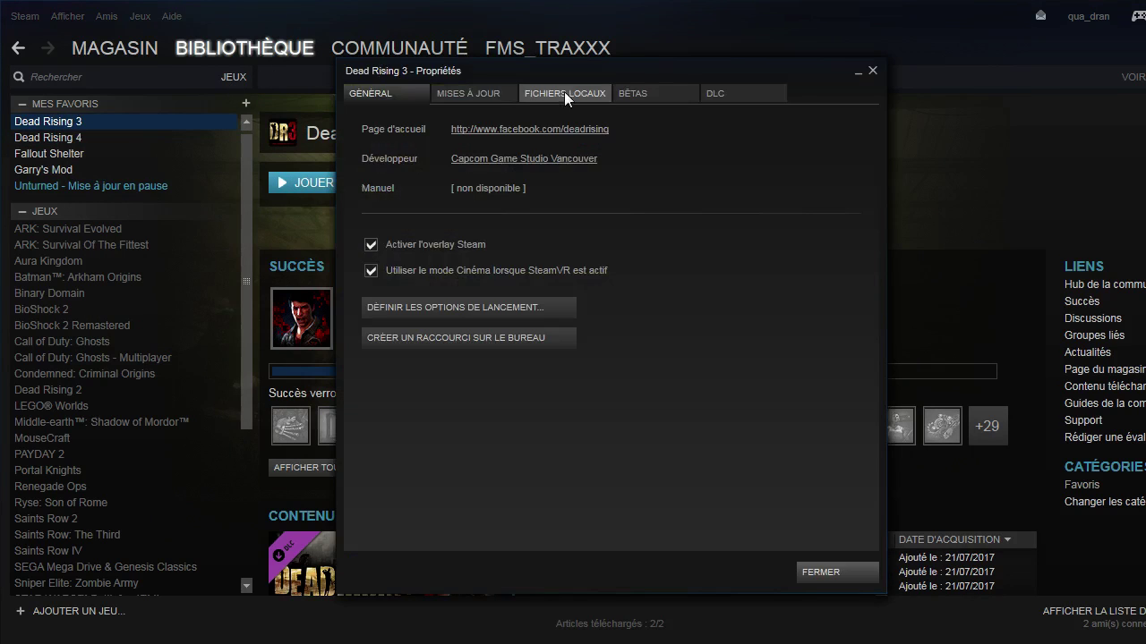
Browse the local files of Dead Rising 3 to view its install folder, and close the folder, properties and Steam windows.
{"action": "left_click", "coordinate": [564, 93]}
{"action": "left_click", "coordinate": [513, 164]}
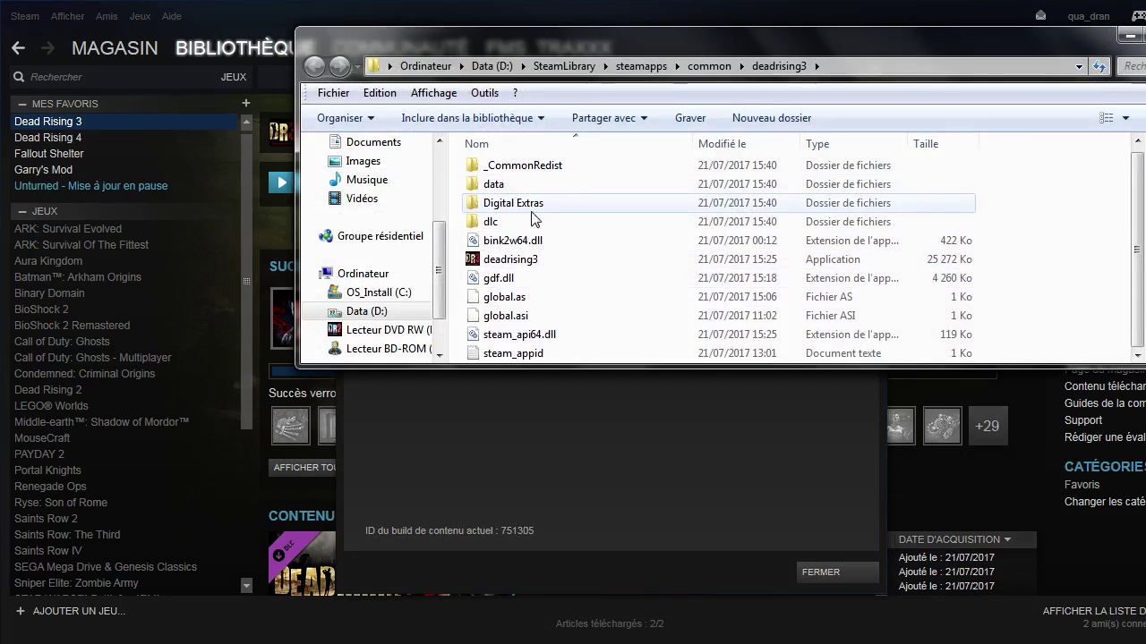
{"action": "left_click", "coordinate": [1144, 36]}
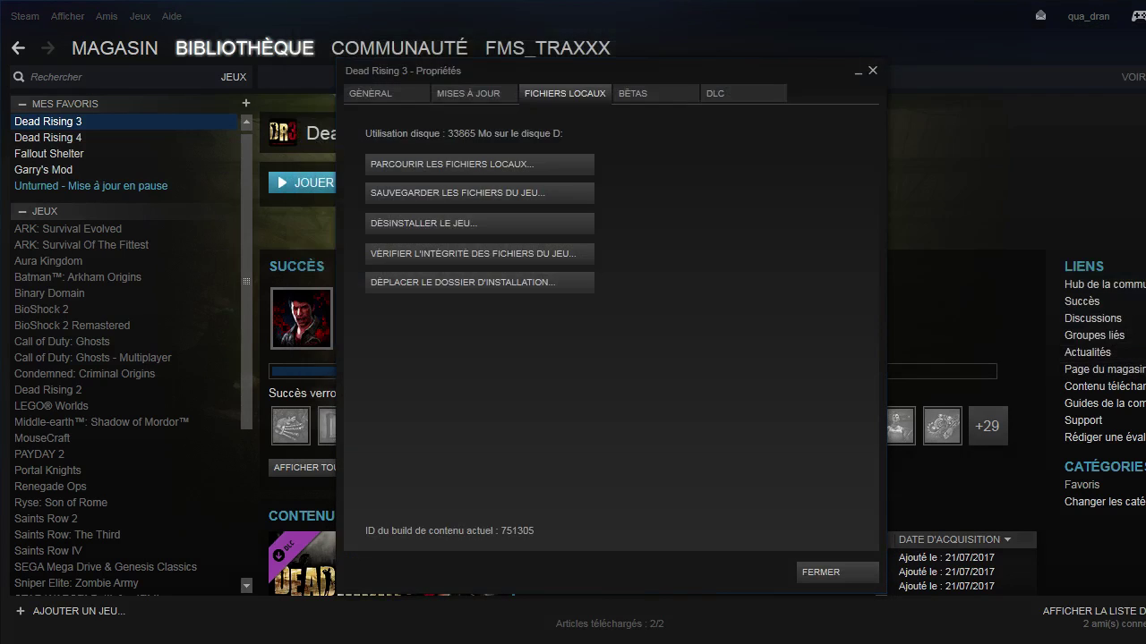
{"action": "left_click", "coordinate": [1145, 12]}
{"action": "left_click", "coordinate": [873, 71]}
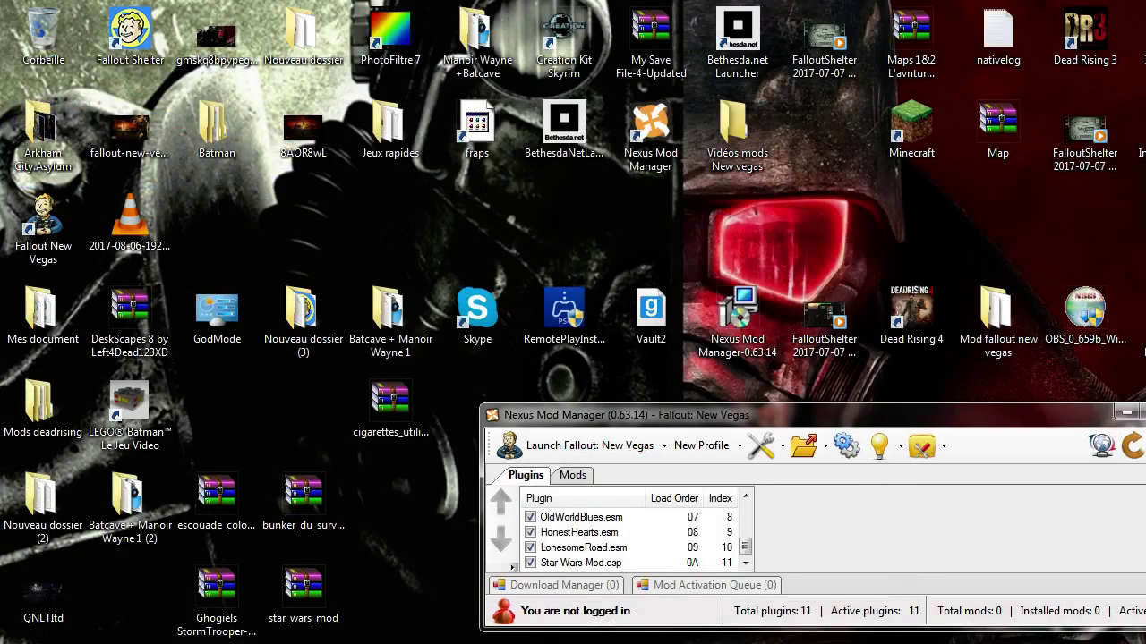
Open the Fallout New Vegas install folder from its desktop shortcut, and the Data folder inside the bunker_du_survivaliste archive.
{"action": "right_click", "coordinate": [33, 236]}
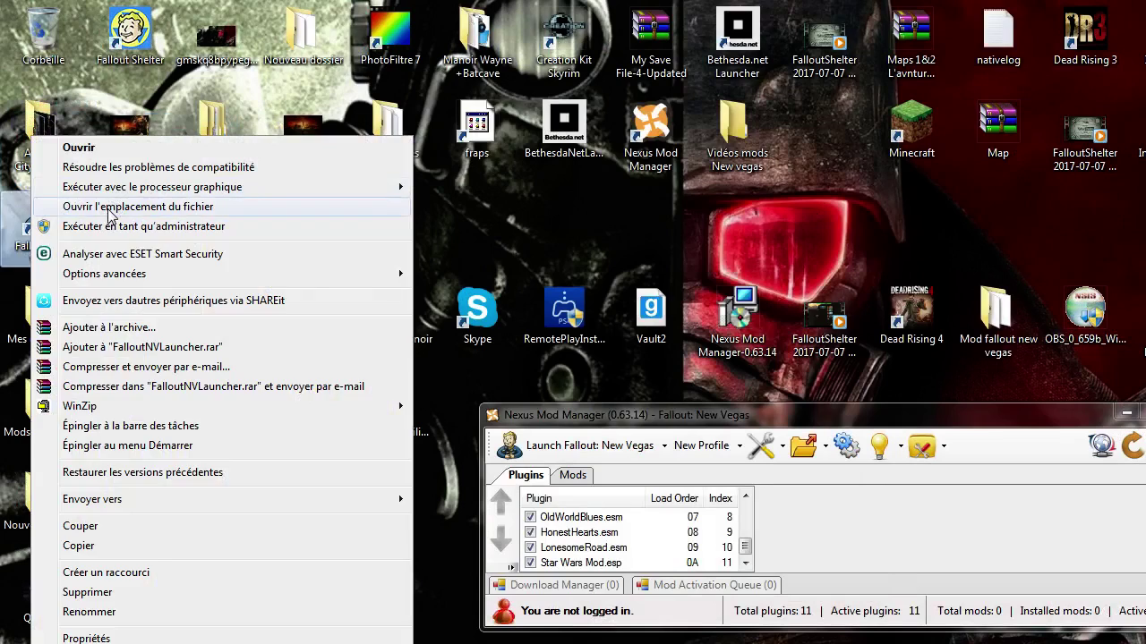
{"action": "left_click", "coordinate": [110, 209]}
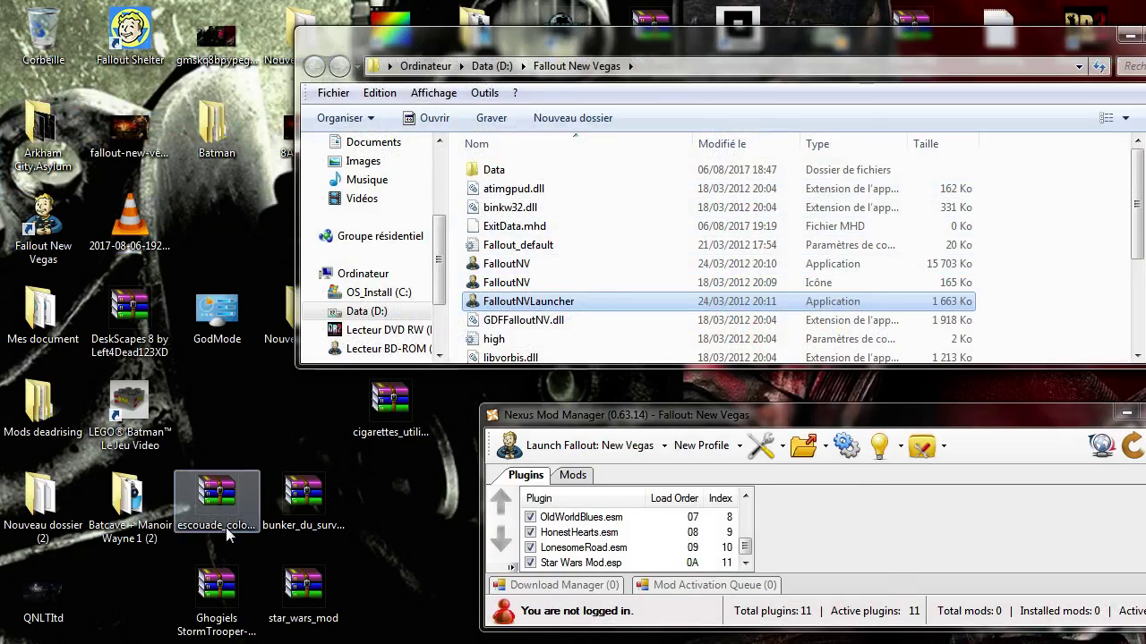
{"action": "double_click", "coordinate": [304, 502]}
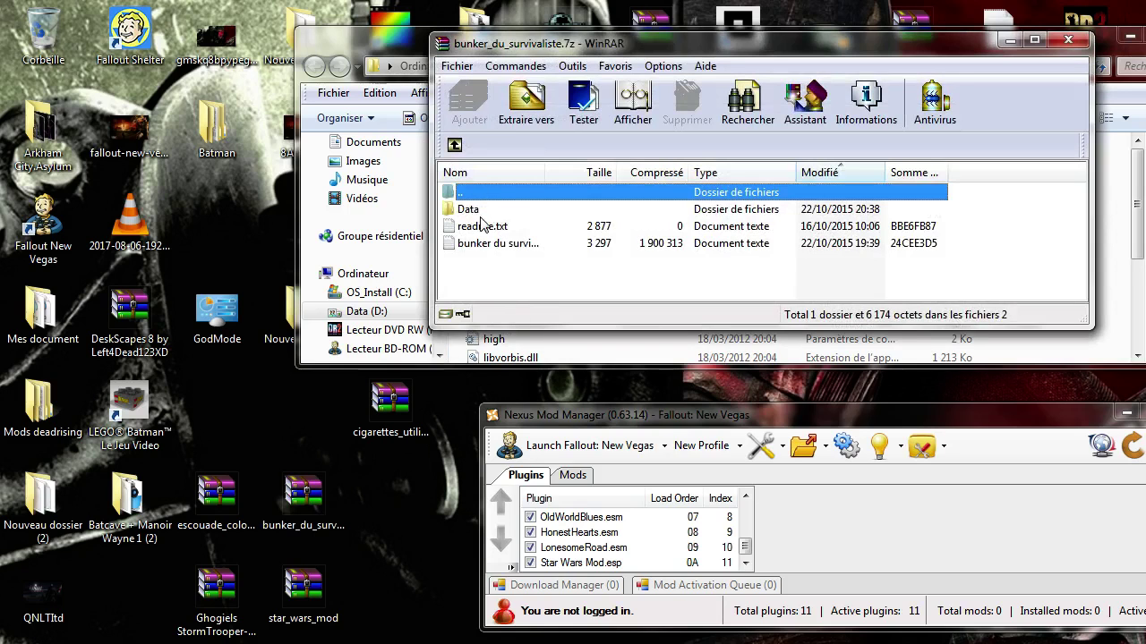
{"action": "double_click", "coordinate": [462, 213]}
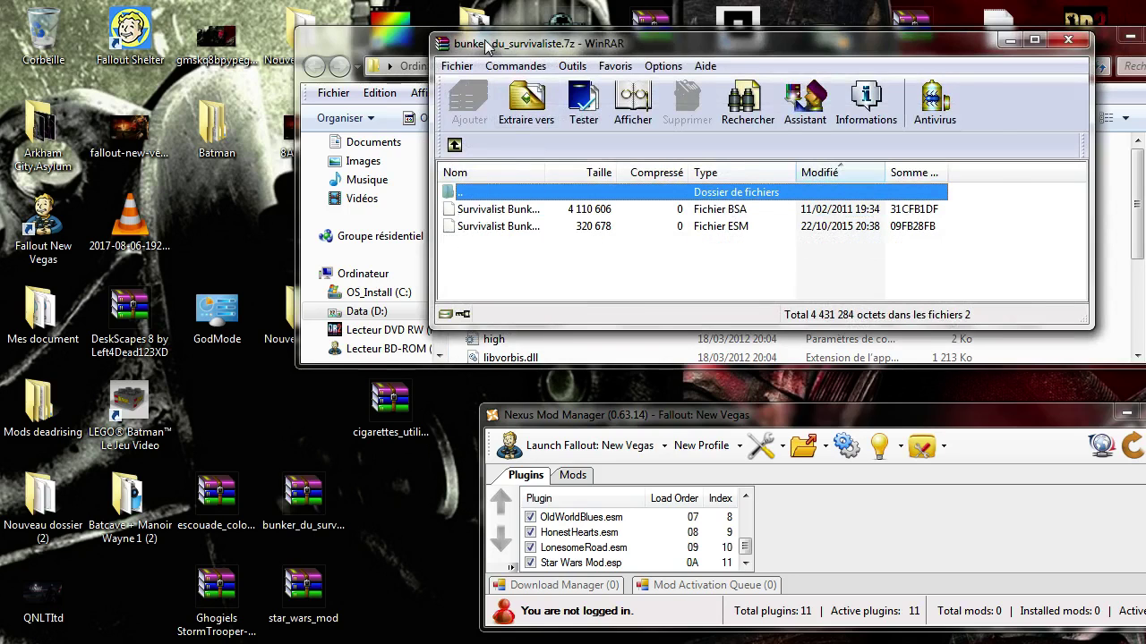
Extract the Survivalist Bunker BSA and ESM files from the archive into the game's Data folder.
{"action": "left_click_drag", "start_coordinate": [486, 47], "coordinate": [829, 33]}
{"action": "double_click", "coordinate": [492, 170]}
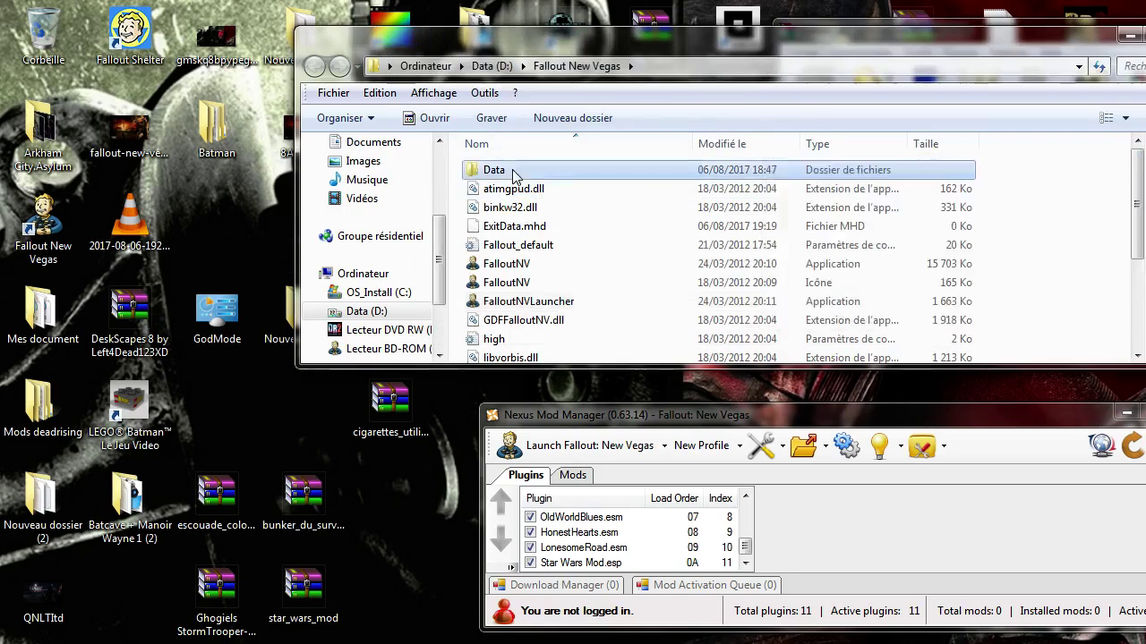
{"action": "scroll", "coordinate": [519, 340], "scroll_direction": "down", "scroll_amount": 5}
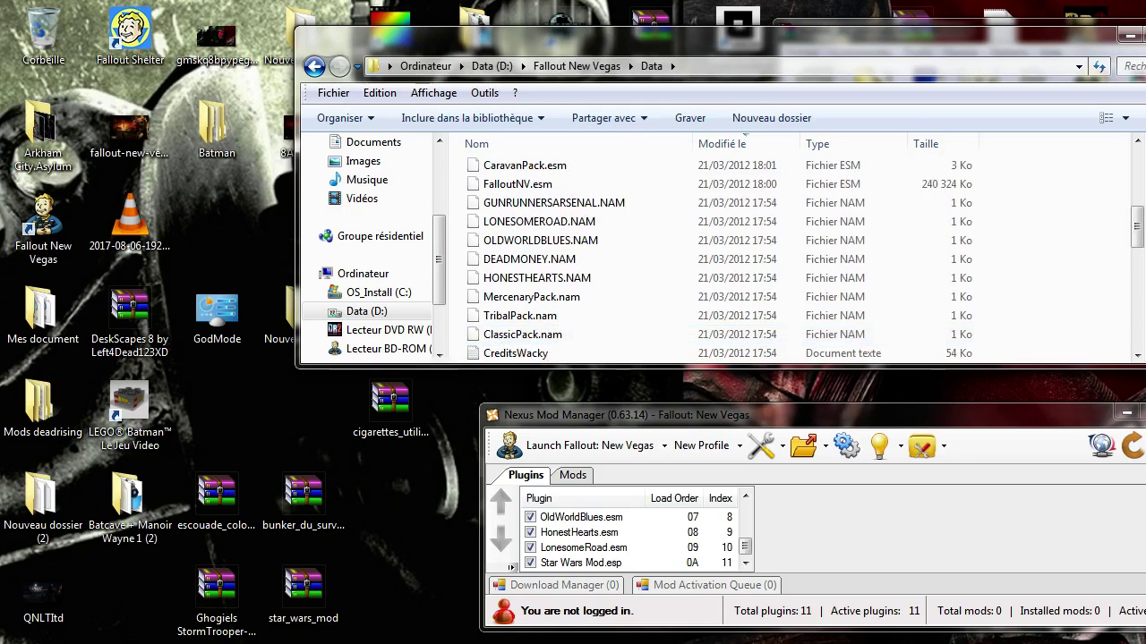
{"action": "left_click", "coordinate": [834, 23]}
{"action": "left_click_drag", "start_coordinate": [855, 257], "coordinate": [454, 240]}
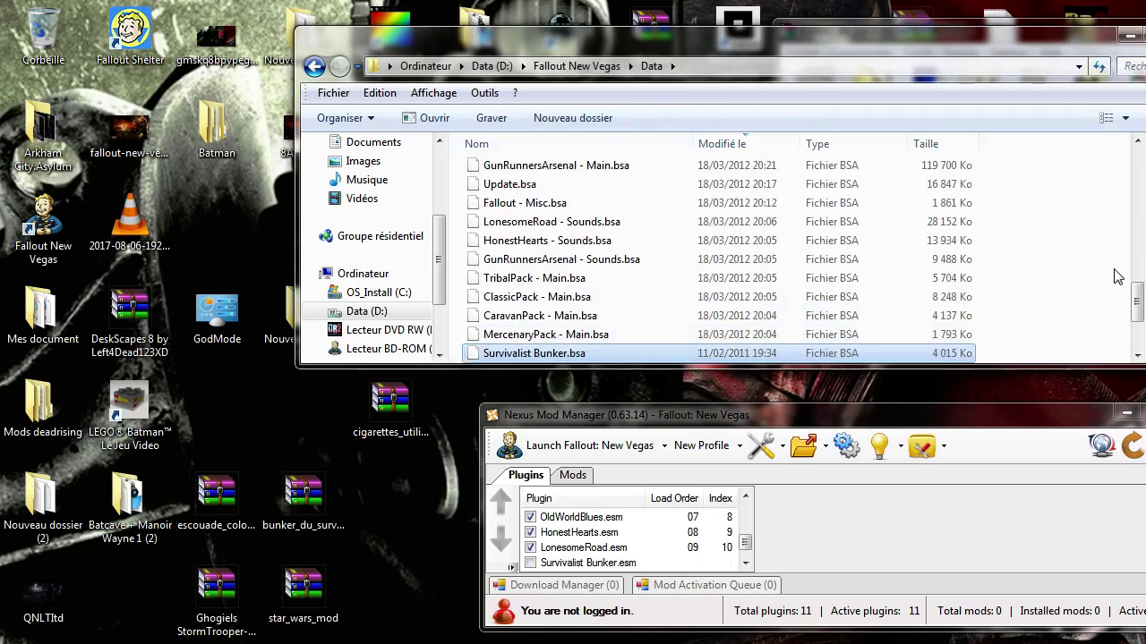
Check the Data folder for Survivalist Bunker.esm and maximize Nexus Mod Manager to show its full plugin list.
{"action": "scroll", "coordinate": [555, 304], "scroll_direction": "up", "scroll_amount": 8}
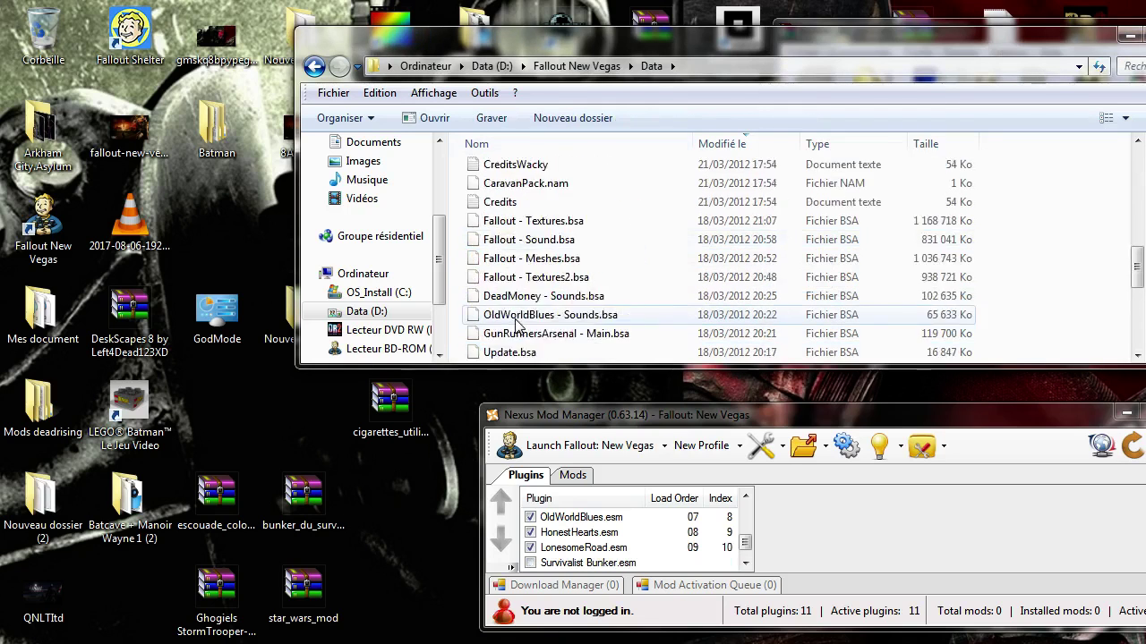
{"action": "scroll", "coordinate": [509, 324], "scroll_direction": "up", "scroll_amount": 1}
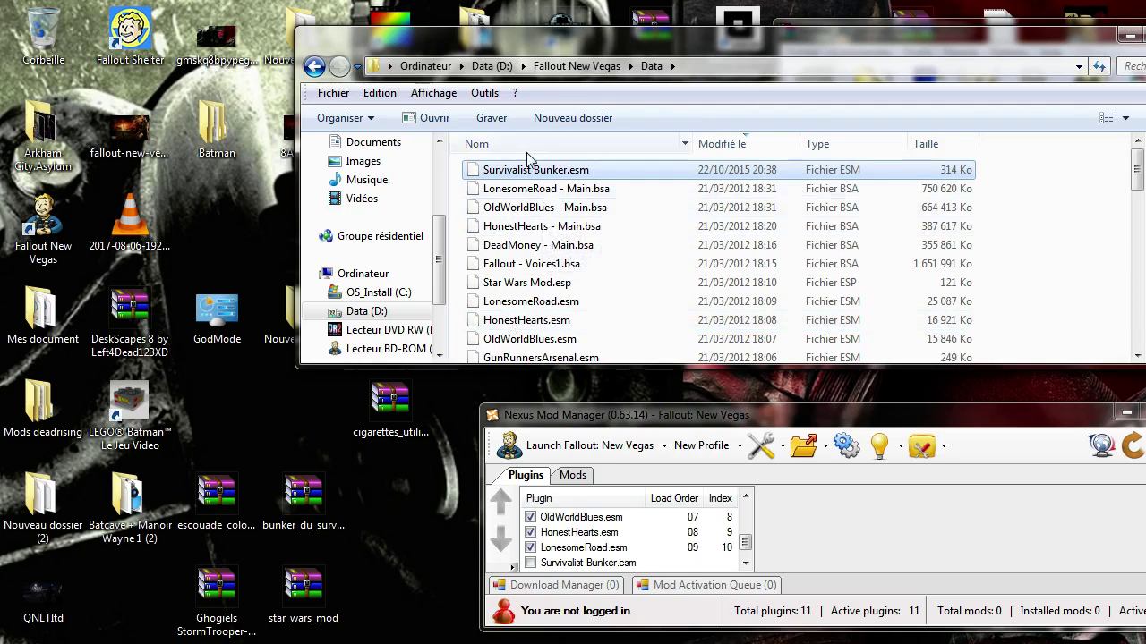
{"action": "left_click", "coordinate": [546, 429]}
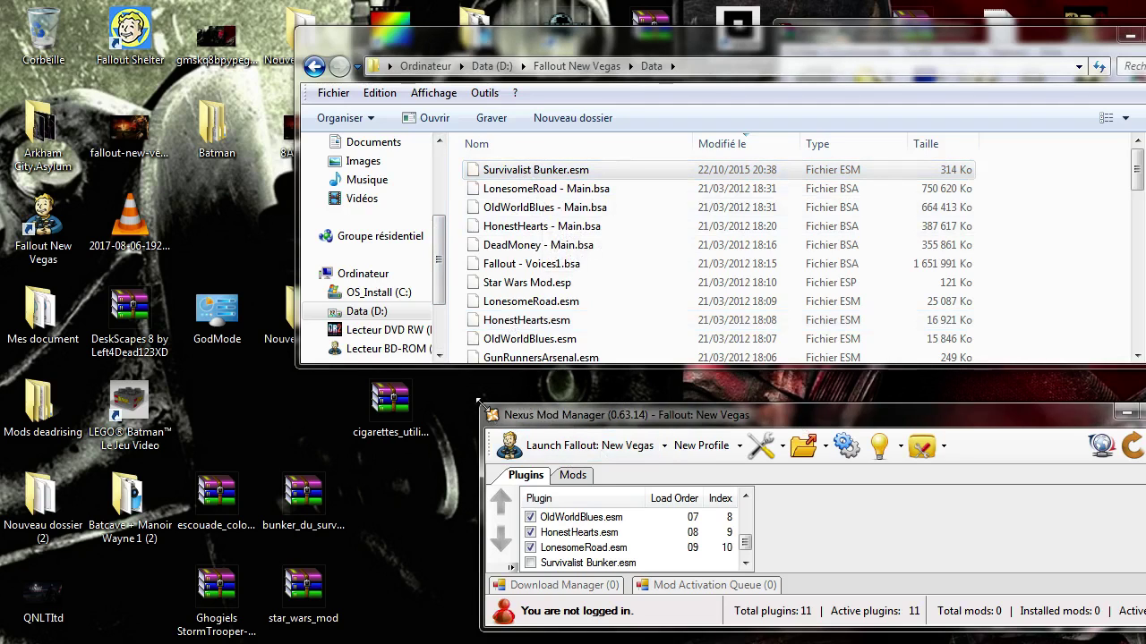
{"action": "left_click", "coordinate": [1137, 414]}
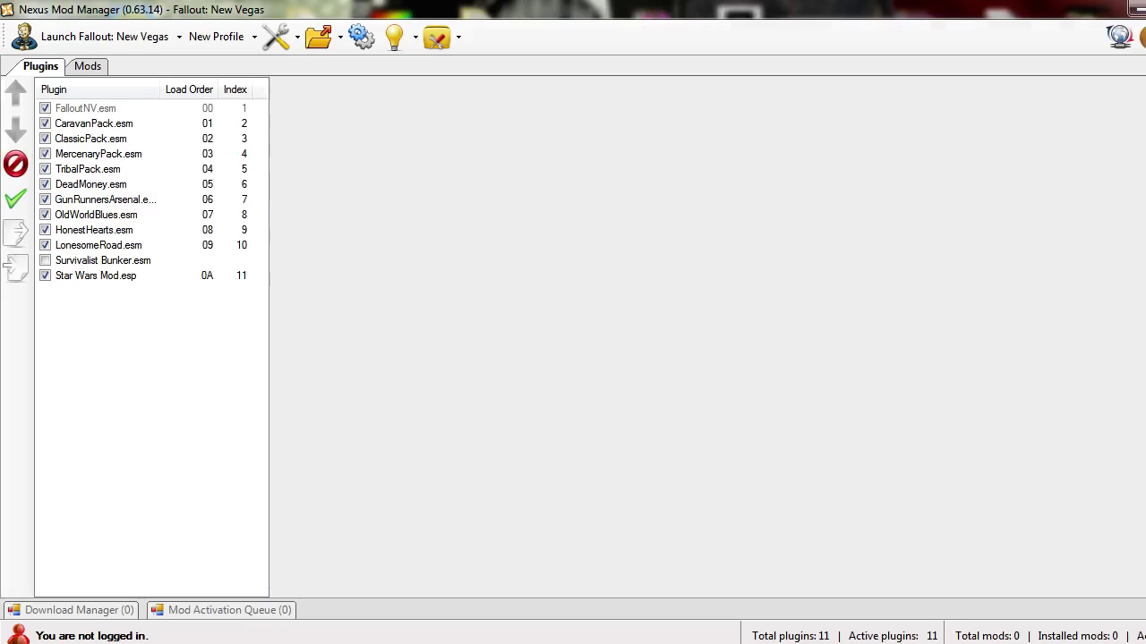
Enable the Survivalist Bunker.esm plugin and minimize Nexus Mod Manager to return to the desktop.
{"action": "left_click", "coordinate": [44, 261]}
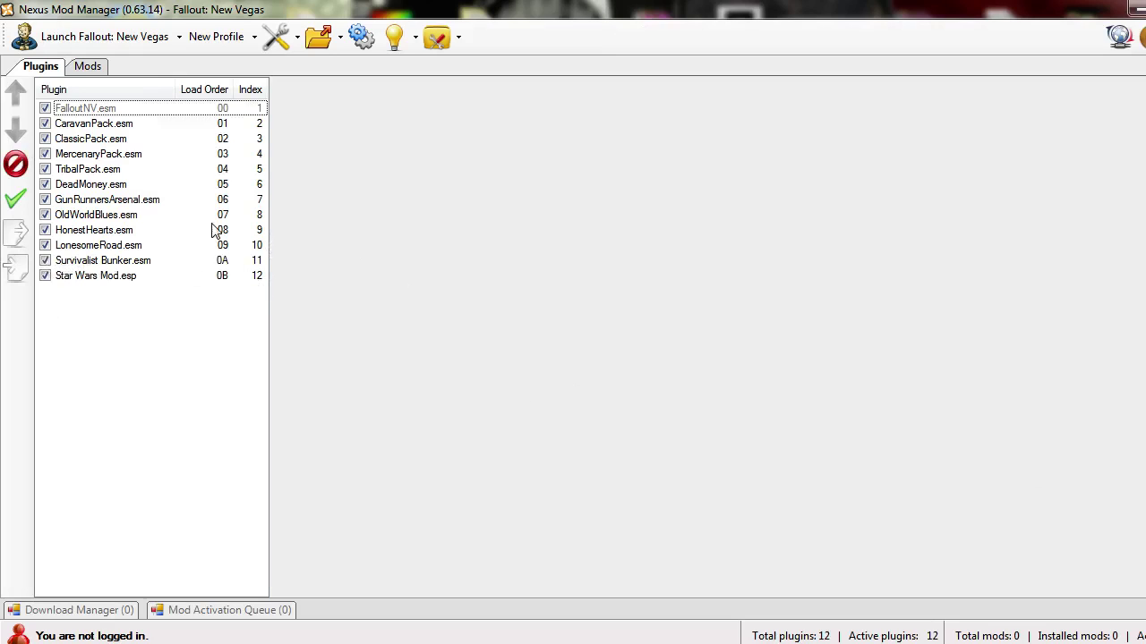
{"action": "left_click", "coordinate": [44, 261]}
{"action": "left_click", "coordinate": [1138, 8]}
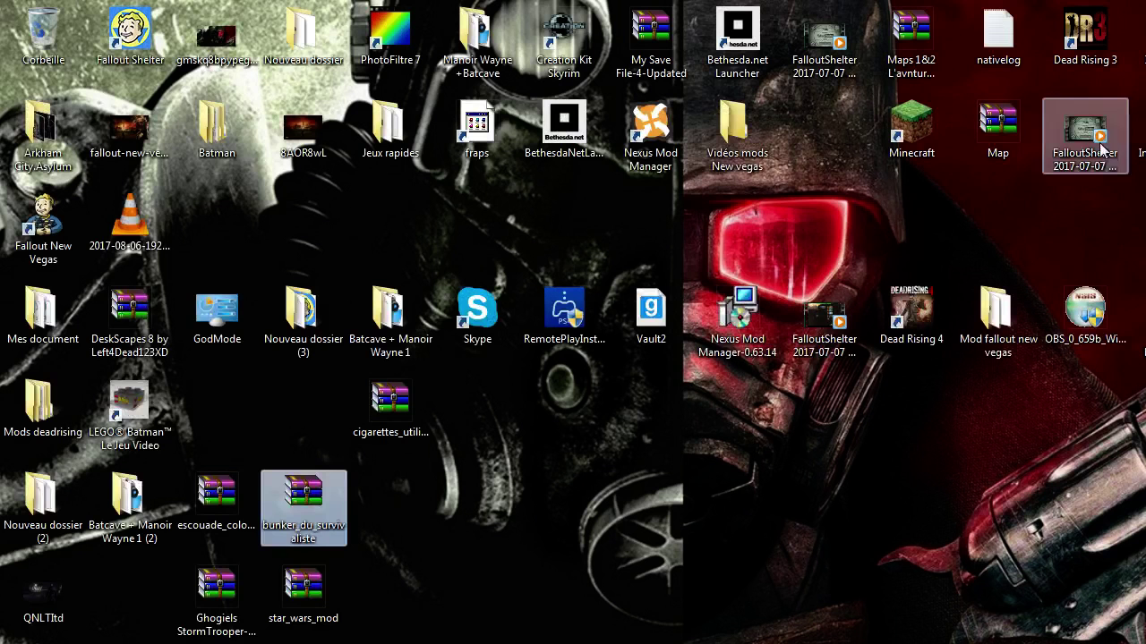
{"action": "mouse_move", "coordinate": [309, 518]}
{"action": "left_mouse_down"}
{"action": "mouse_move", "coordinate": [403, 479]}
{"action": "mouse_move", "coordinate": [297, 533]}
{"action": "mouse_move", "coordinate": [313, 520]}
{"action": "left_mouse_up"}
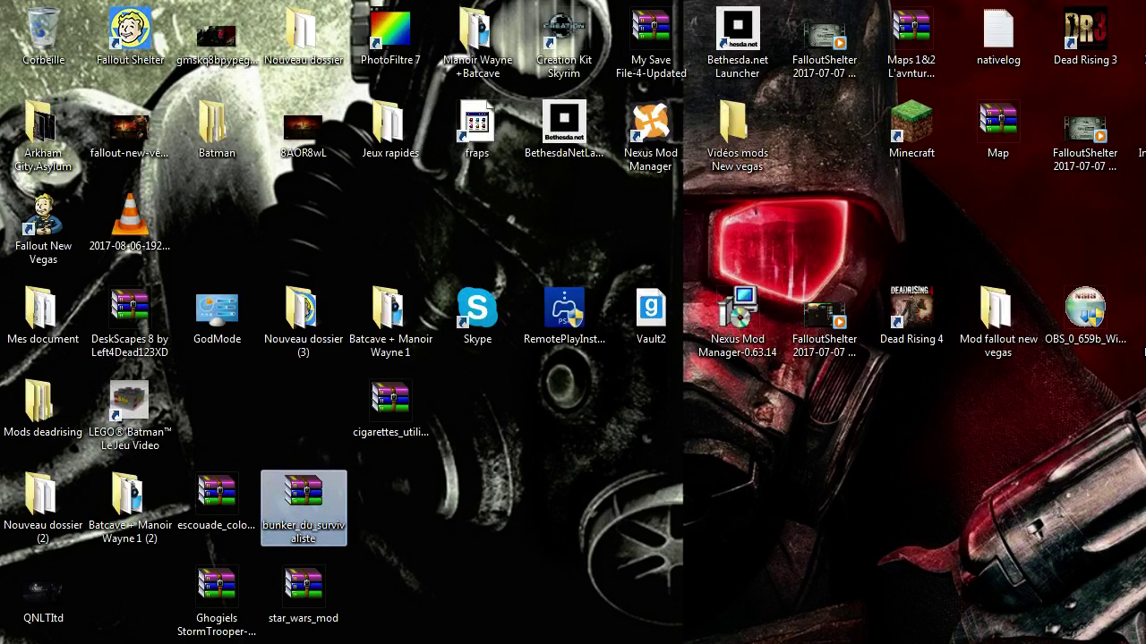
Bring back the Fallout New Vegas Data folder and open the Data folder inside the bunker_du_survivaliste archive.
{"action": "left_click", "coordinate": [268, 643]}
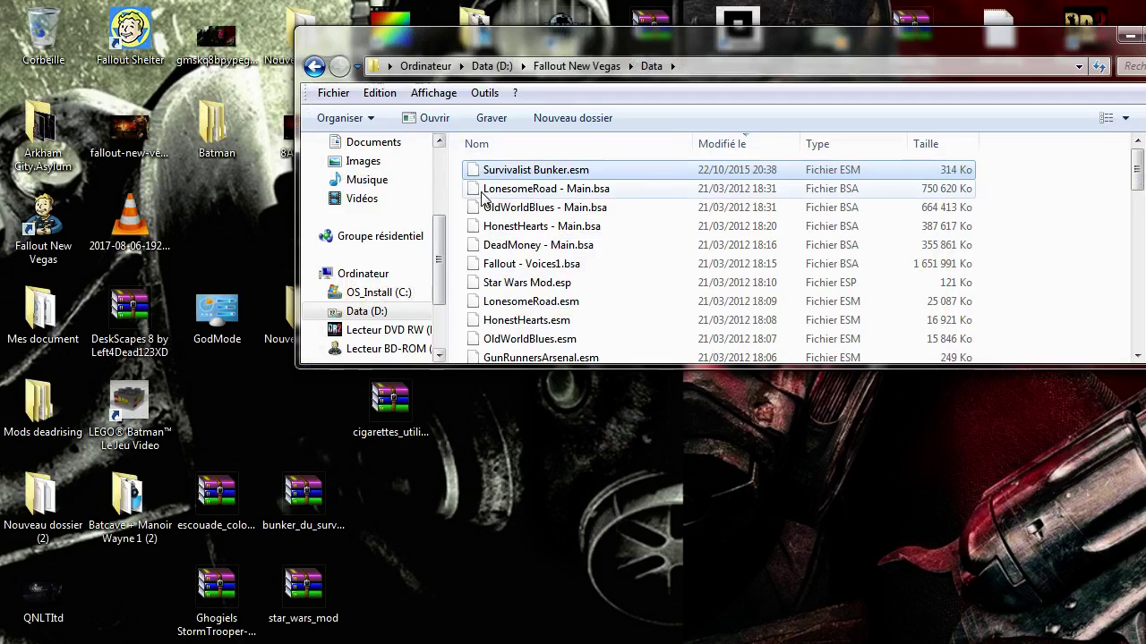
{"action": "mouse_move", "coordinate": [317, 497]}
{"action": "left_mouse_down"}
{"action": "mouse_move", "coordinate": [358, 459]}
{"action": "mouse_move", "coordinate": [309, 501]}
{"action": "left_mouse_up"}
{"action": "double_click", "coordinate": [303, 494]}
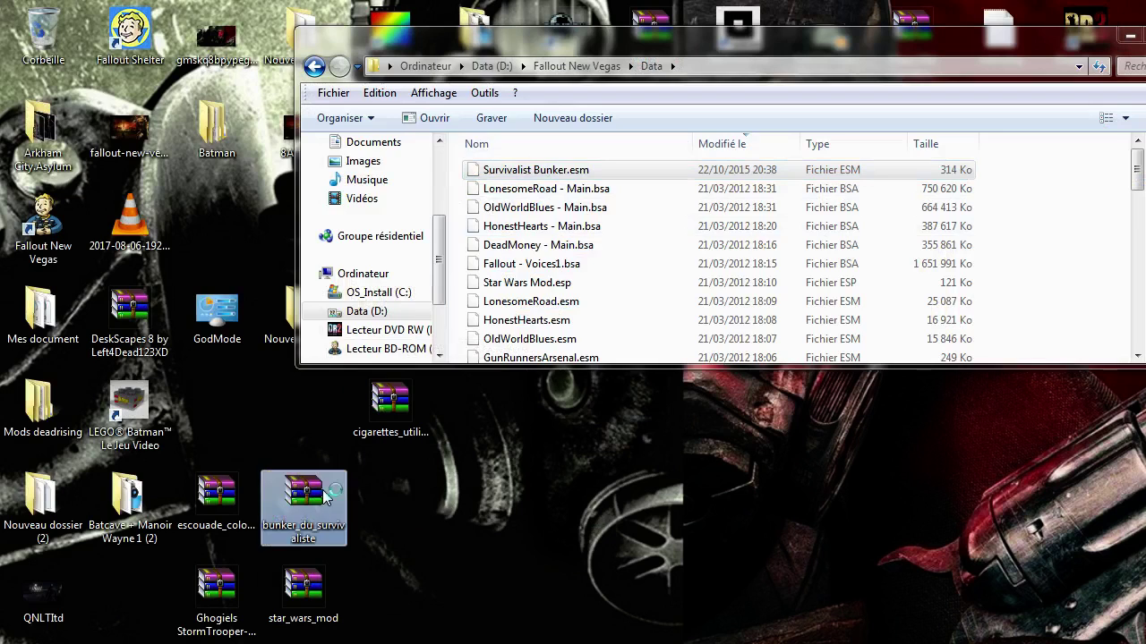
{"action": "double_click", "coordinate": [198, 273]}
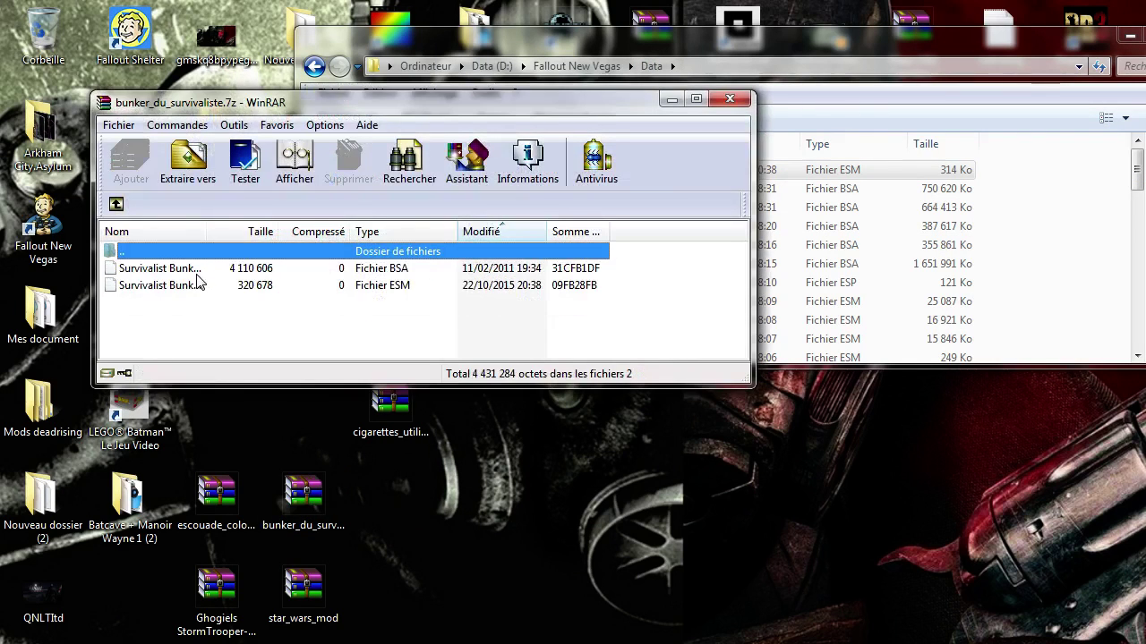
Extract the Survivalist Bunker BSA and ESM files into the game's Data folder again, replacing the existing copies.
{"action": "left_click", "coordinate": [215, 284]}
{"action": "left_click", "coordinate": [256, 267], "text": "shift"}
{"action": "left_click_drag", "start_coordinate": [268, 271], "coordinate": [1052, 224]}
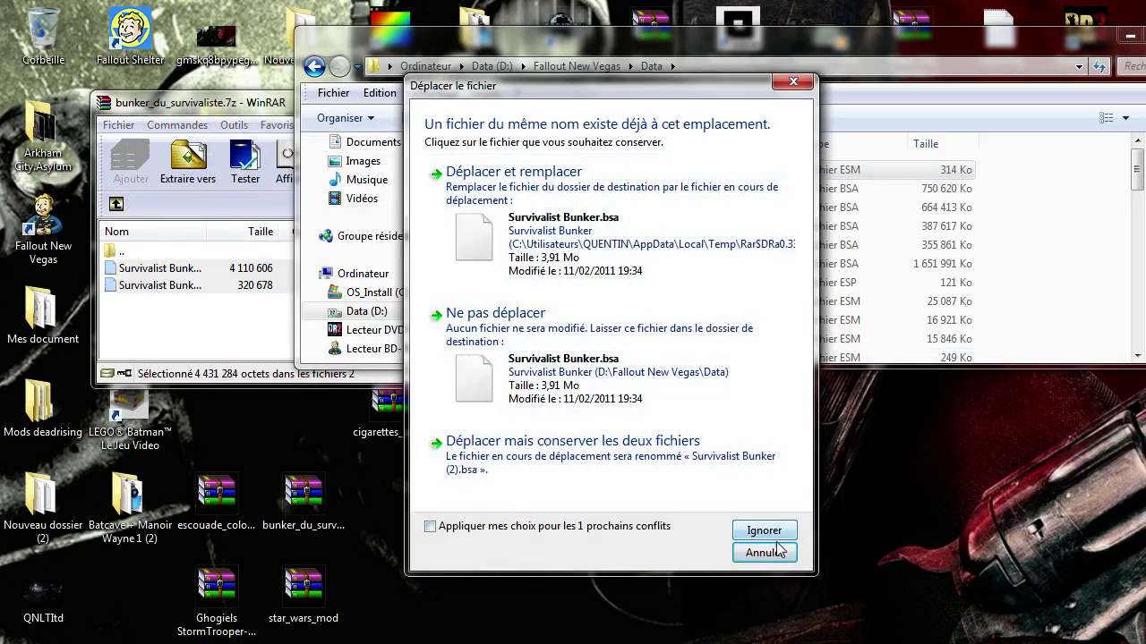
{"action": "left_click", "coordinate": [636, 247]}
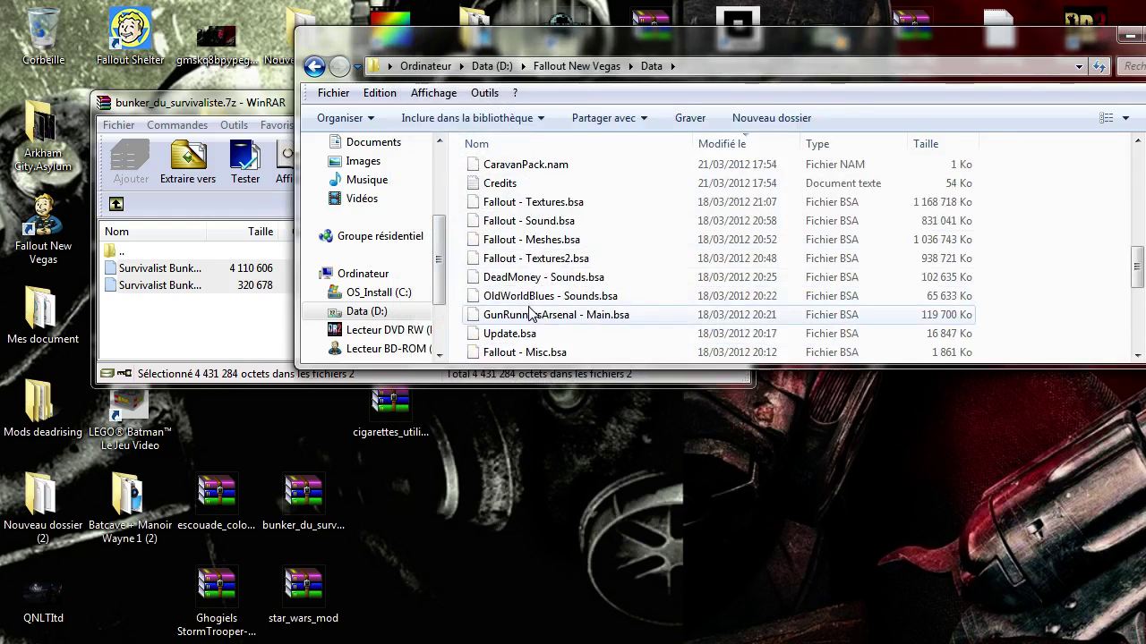
Check the game's Data folder for the Survivalist Bunker BSA and ESM files.
{"action": "scroll", "coordinate": [529, 313], "scroll_direction": "up", "scroll_amount": 1}
{"action": "scroll", "coordinate": [507, 231], "scroll_direction": "down", "scroll_amount": 9}
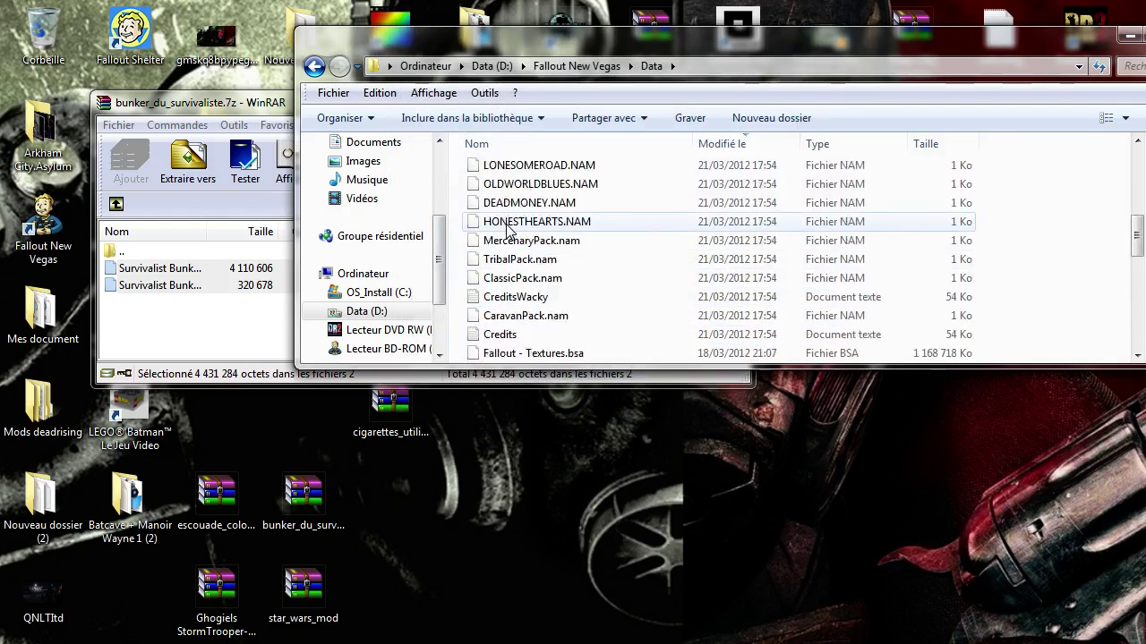
{"action": "scroll", "coordinate": [506, 234], "scroll_direction": "down", "scroll_amount": 1}
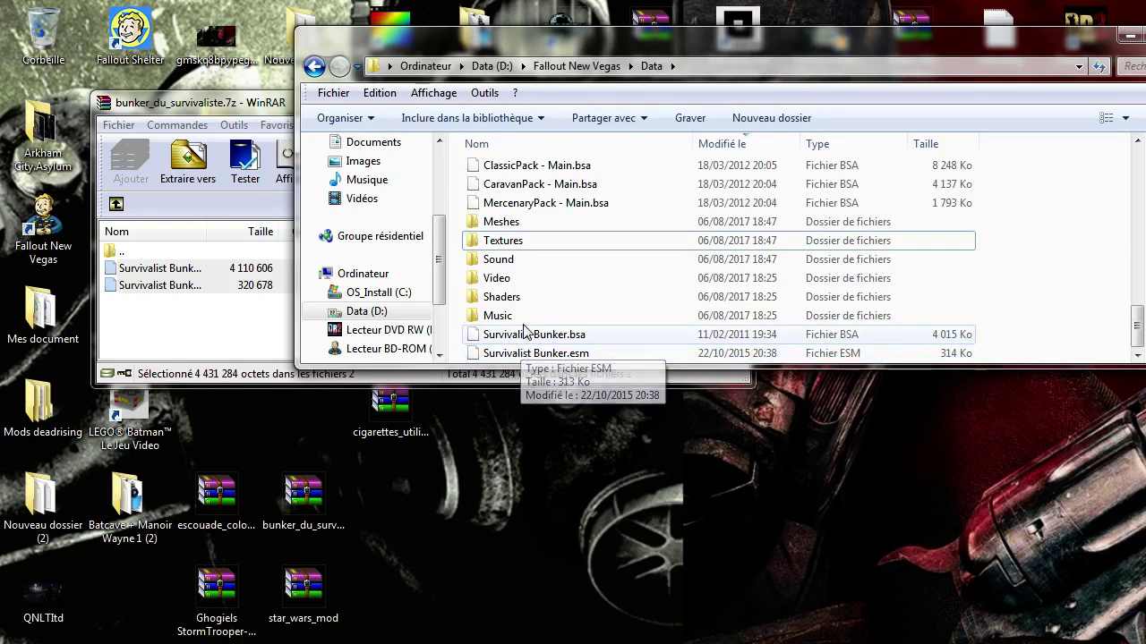
{"action": "left_click_drag", "start_coordinate": [459, 346], "coordinate": [483, 341]}
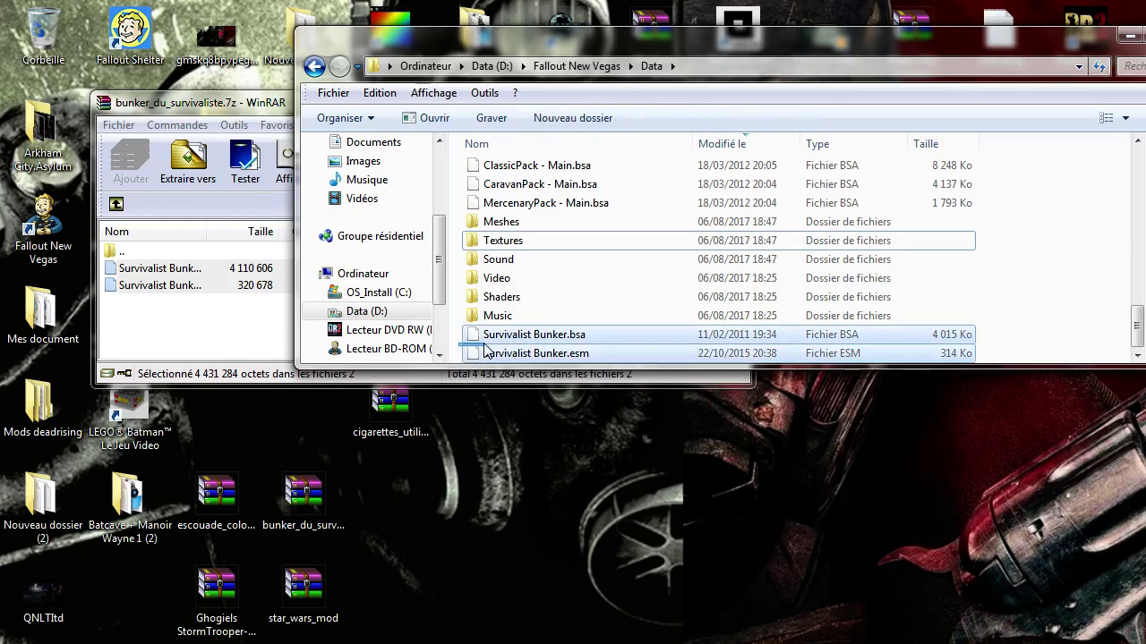
{"action": "left_click", "coordinate": [451, 350]}
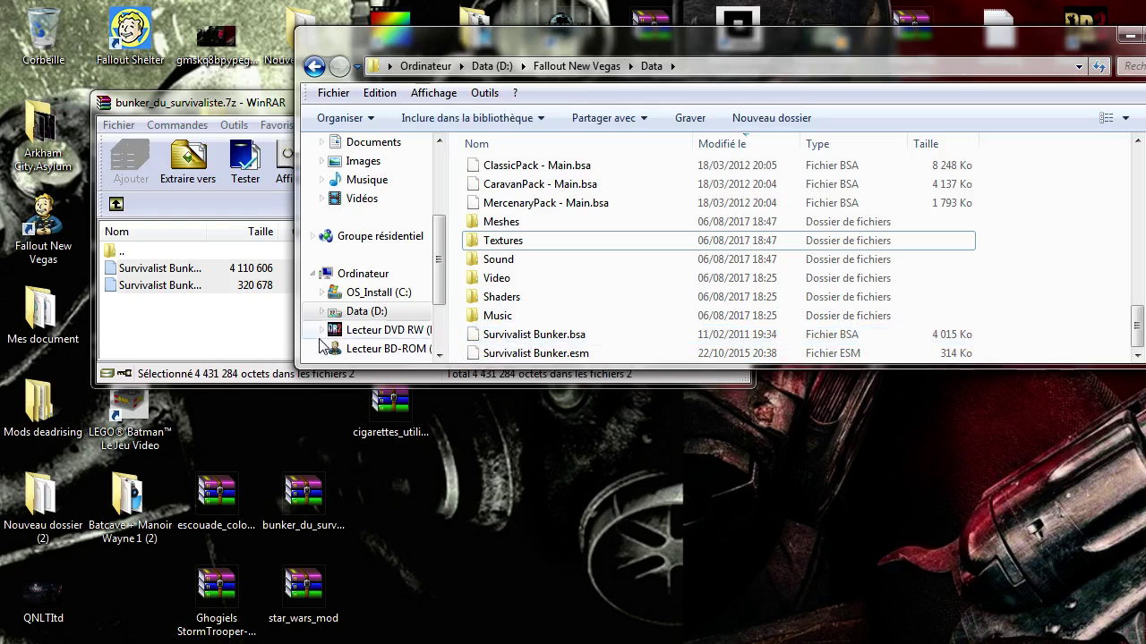
Return to the start of the Data folder list, close the bunker_du_survivaliste archive window and minimize Nexus Mod Manager.
{"action": "left_click", "coordinate": [168, 296]}
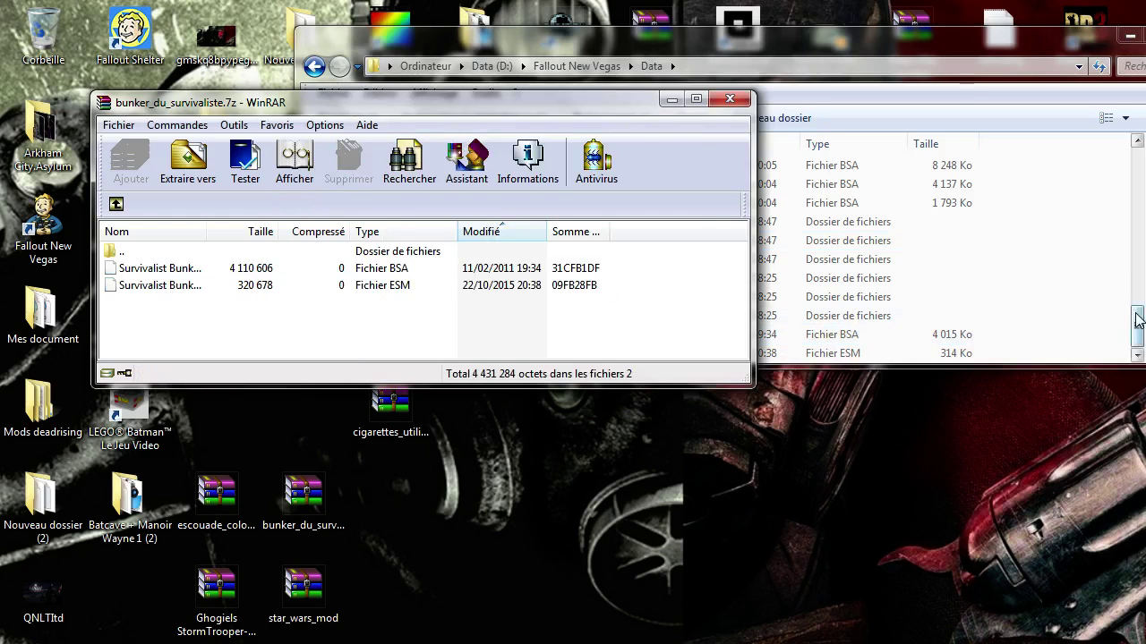
{"action": "left_click_drag", "start_coordinate": [1137, 315], "coordinate": [1139, 141]}
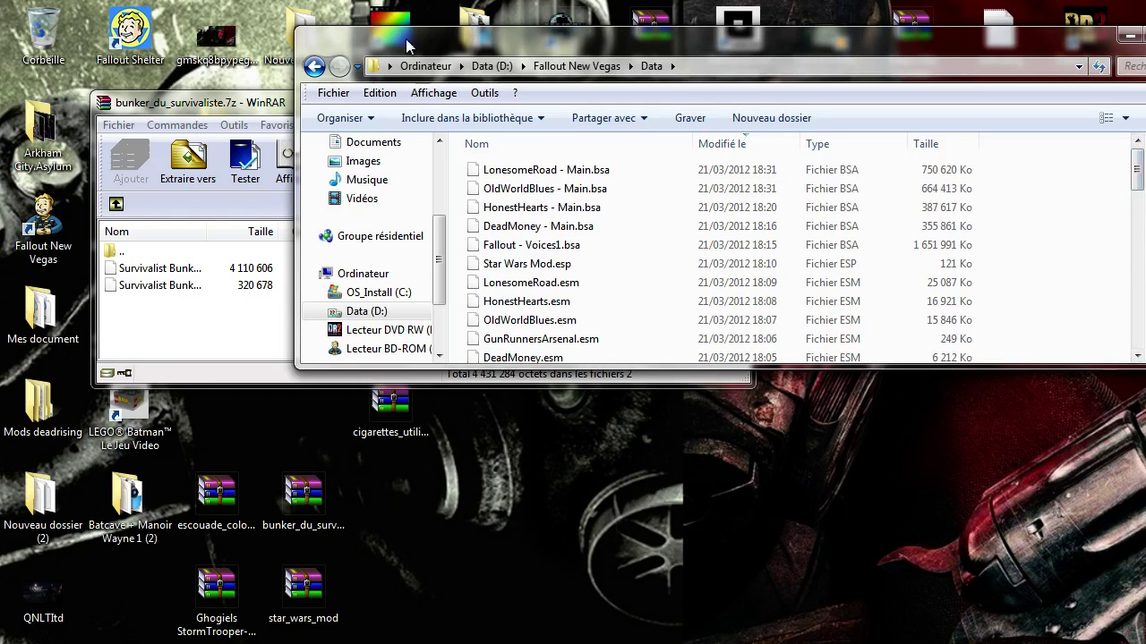
{"action": "left_click_drag", "start_coordinate": [188, 102], "coordinate": [99, 108]}
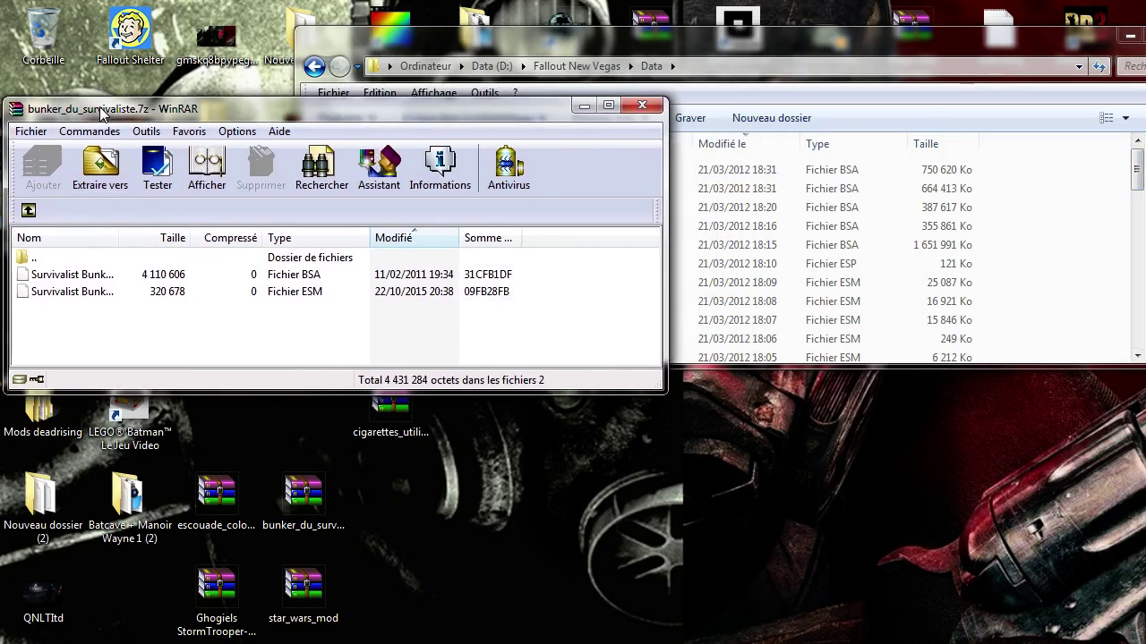
{"action": "left_click", "coordinate": [640, 106]}
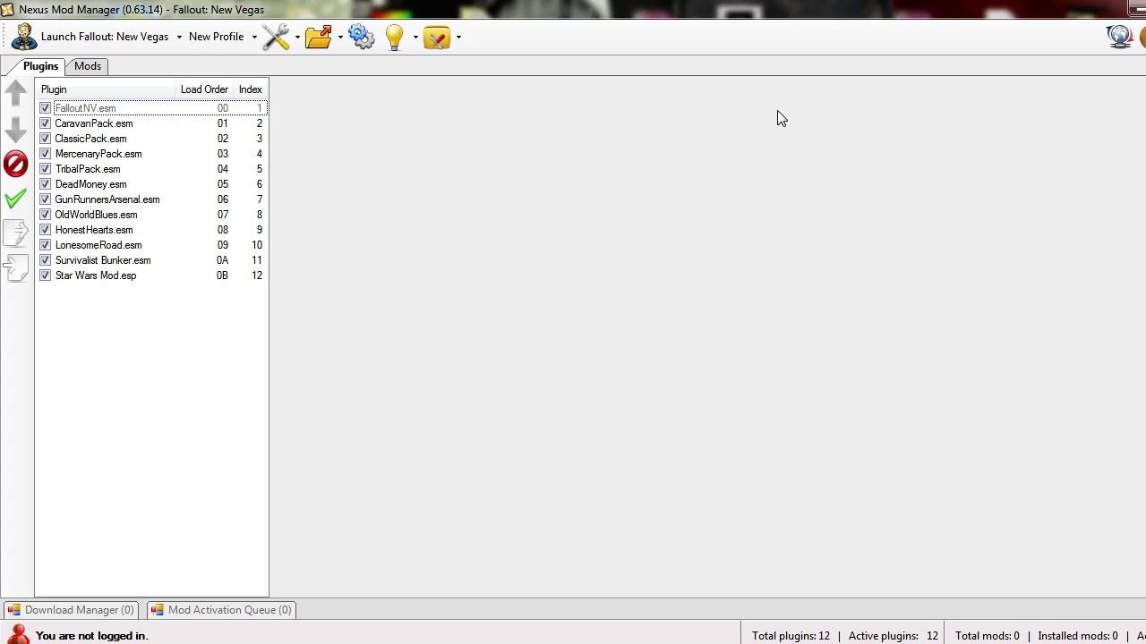
{"action": "left_click", "coordinate": [1137, 8]}
Open the escouade_colossus_de_lenclave archive in a maximized window and look inside its first optional armour folder.
{"action": "double_click", "coordinate": [224, 513]}
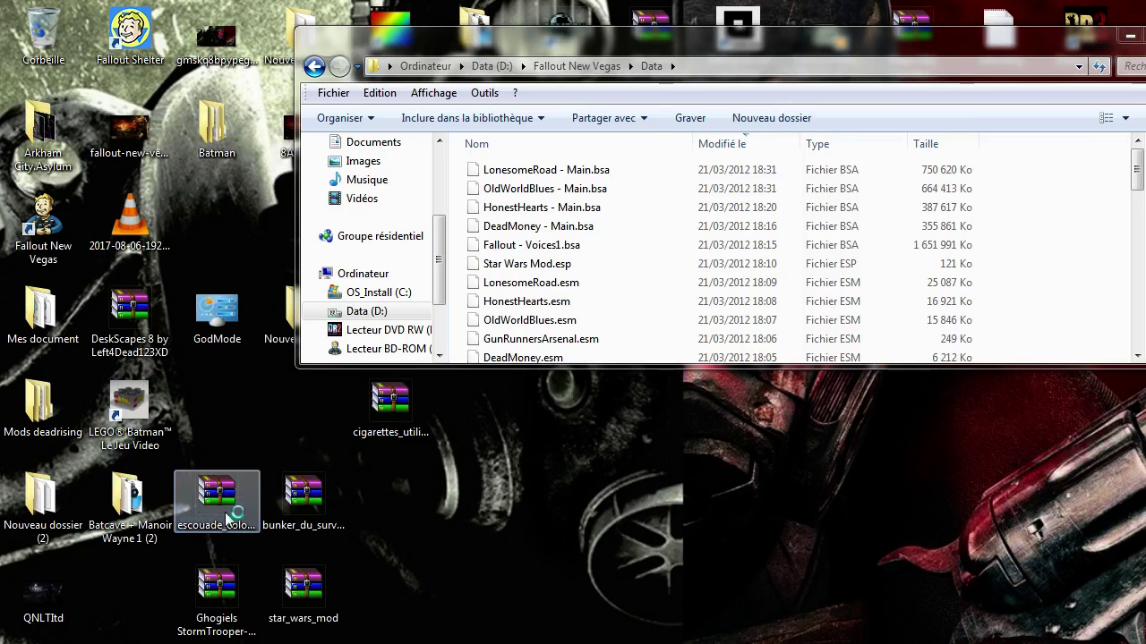
{"action": "double_click", "coordinate": [131, 275]}
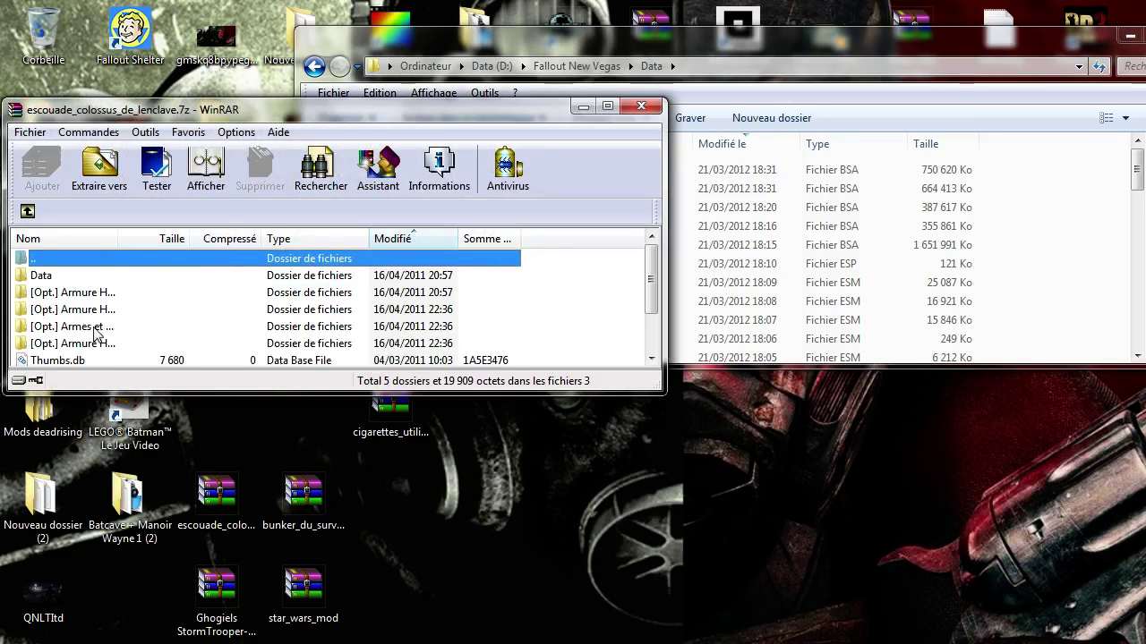
{"action": "left_click", "coordinate": [605, 107]}
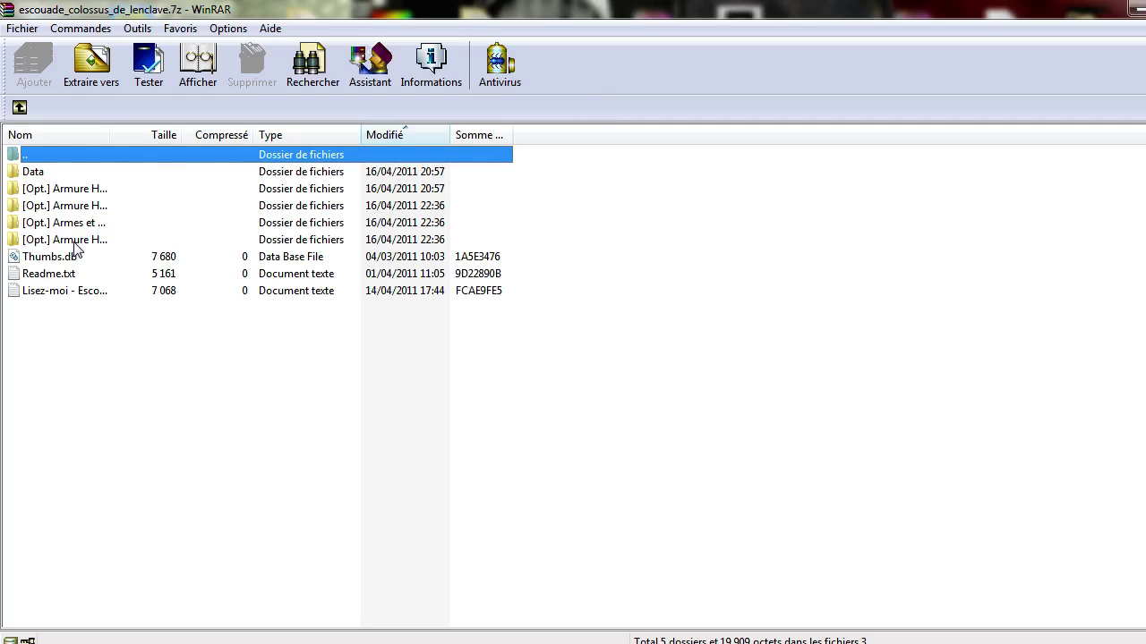
{"action": "left_click", "coordinate": [91, 188]}
{"action": "double_click", "coordinate": [92, 189]}
{"action": "left_click", "coordinate": [20, 108]}
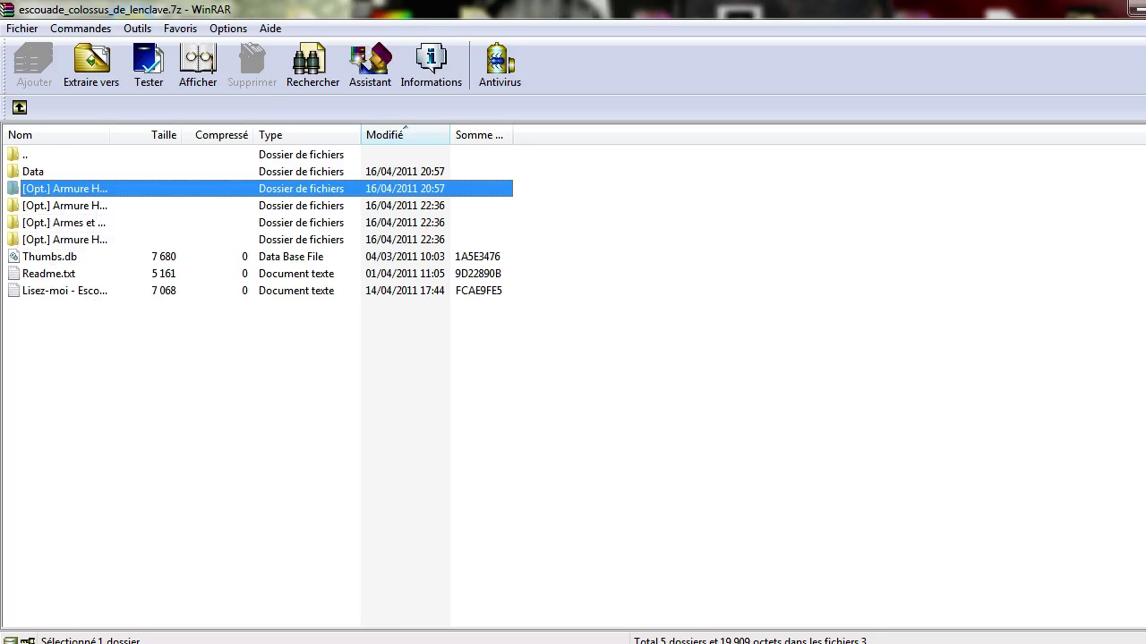
Go up to the Fallout New Vegas install folder and try to copy Thumbs.db out of the escouade_colossus_de_lenclave archive.
{"action": "left_click", "coordinate": [351, 642]}
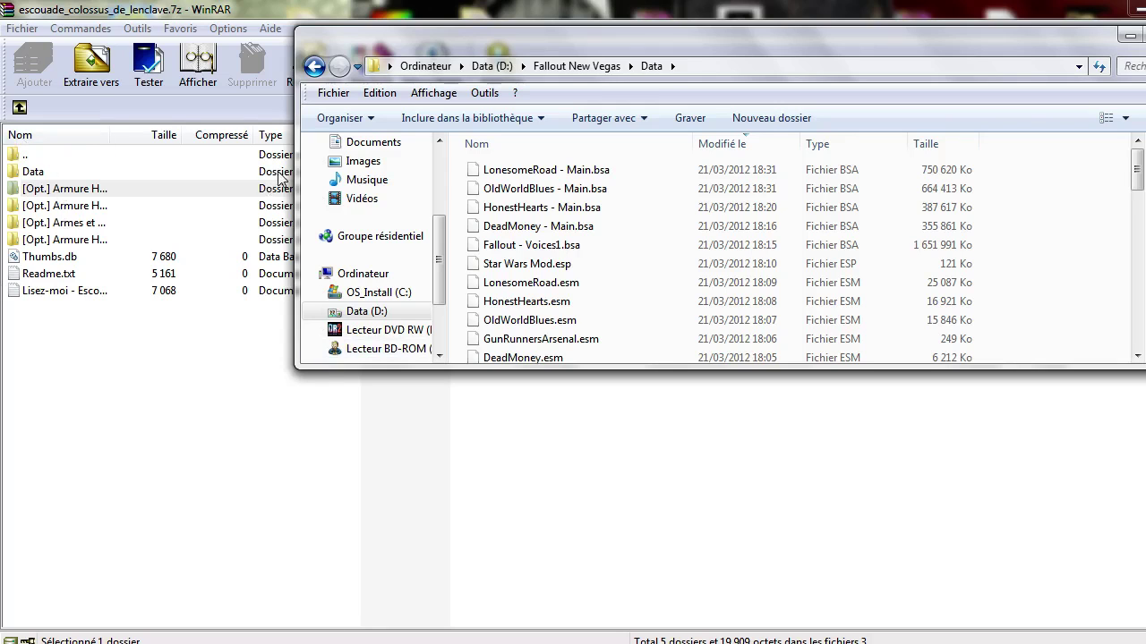
{"action": "left_click", "coordinate": [313, 67]}
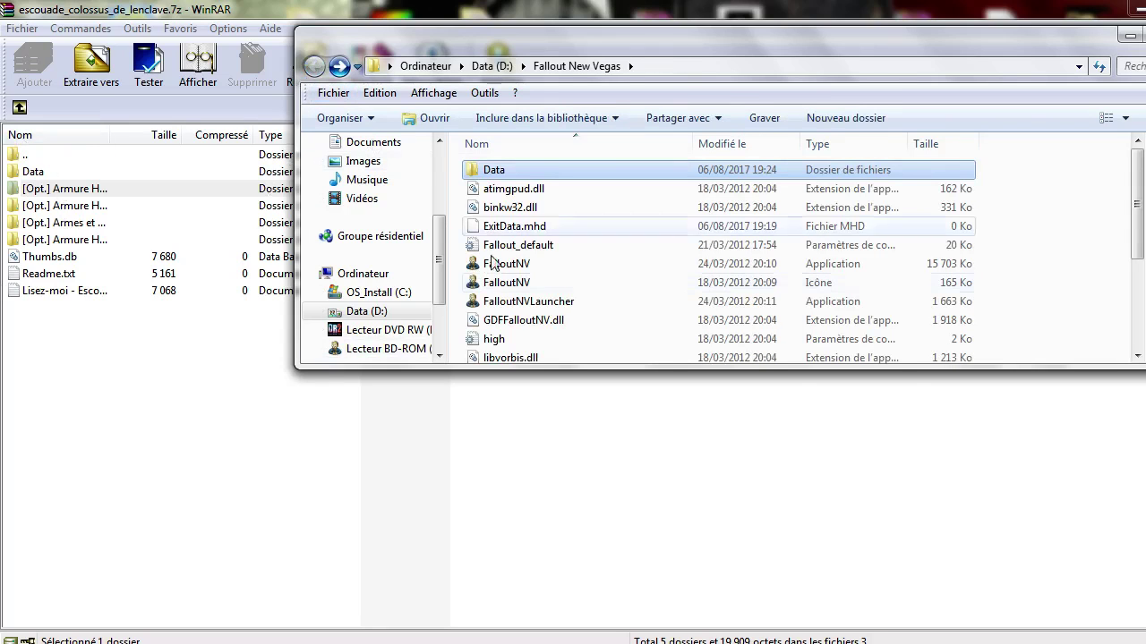
{"action": "scroll", "coordinate": [529, 235], "scroll_direction": "down", "scroll_amount": 3}
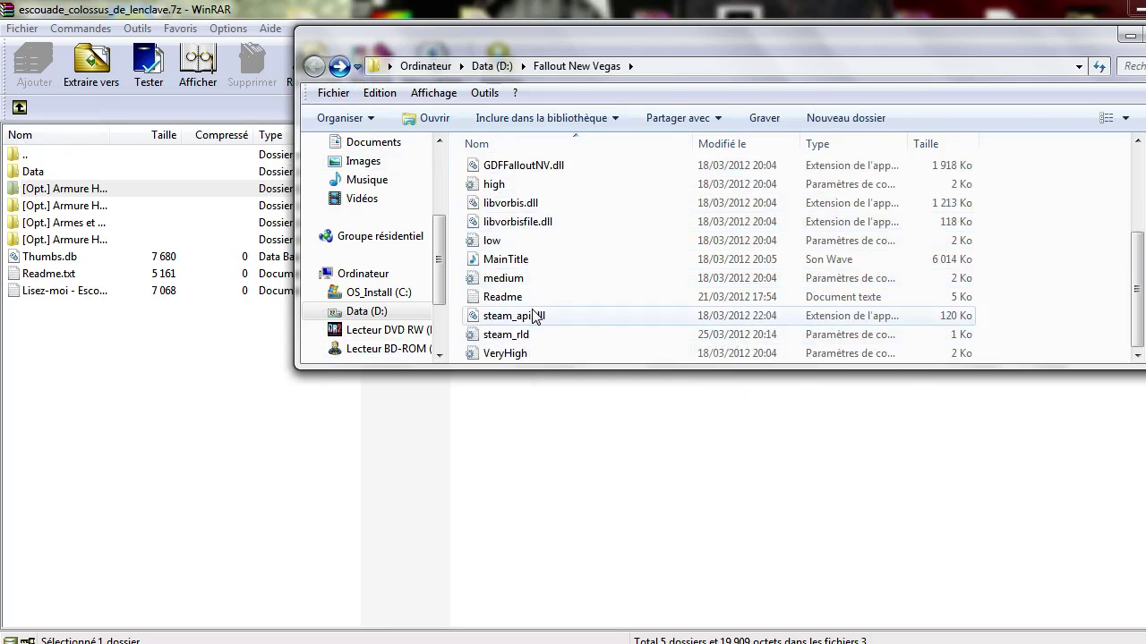
{"action": "left_click_drag", "start_coordinate": [13, 258], "coordinate": [507, 271]}
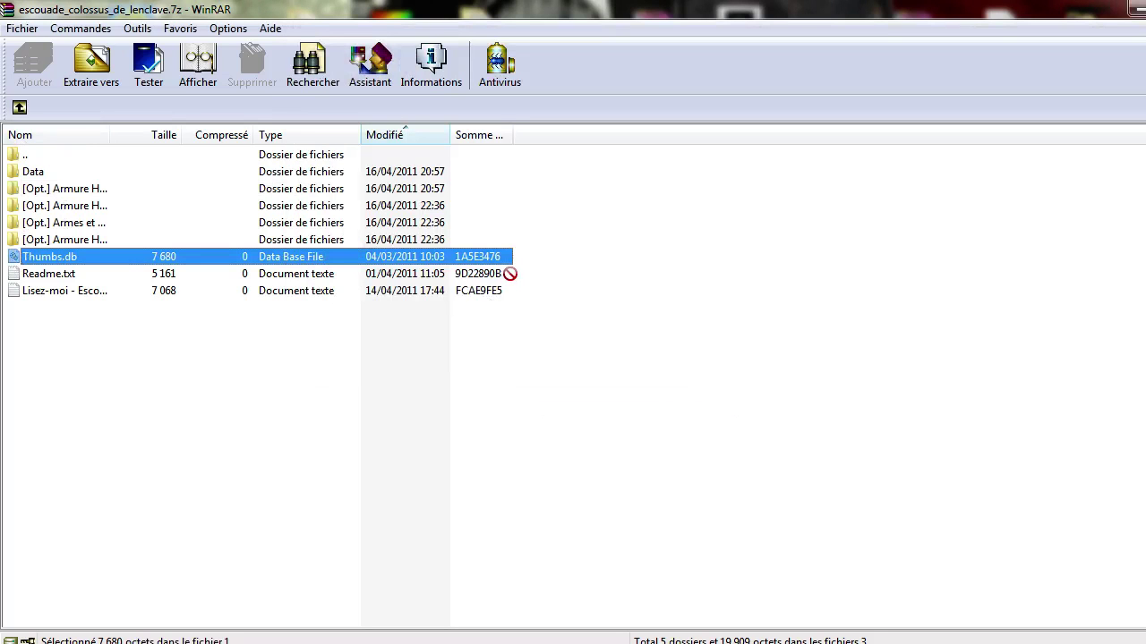
Minimize the archive window and examine the Fallout New Vegas install folder and its Data subfolder.
{"action": "left_click_drag", "start_coordinate": [376, 643], "coordinate": [370, 614]}
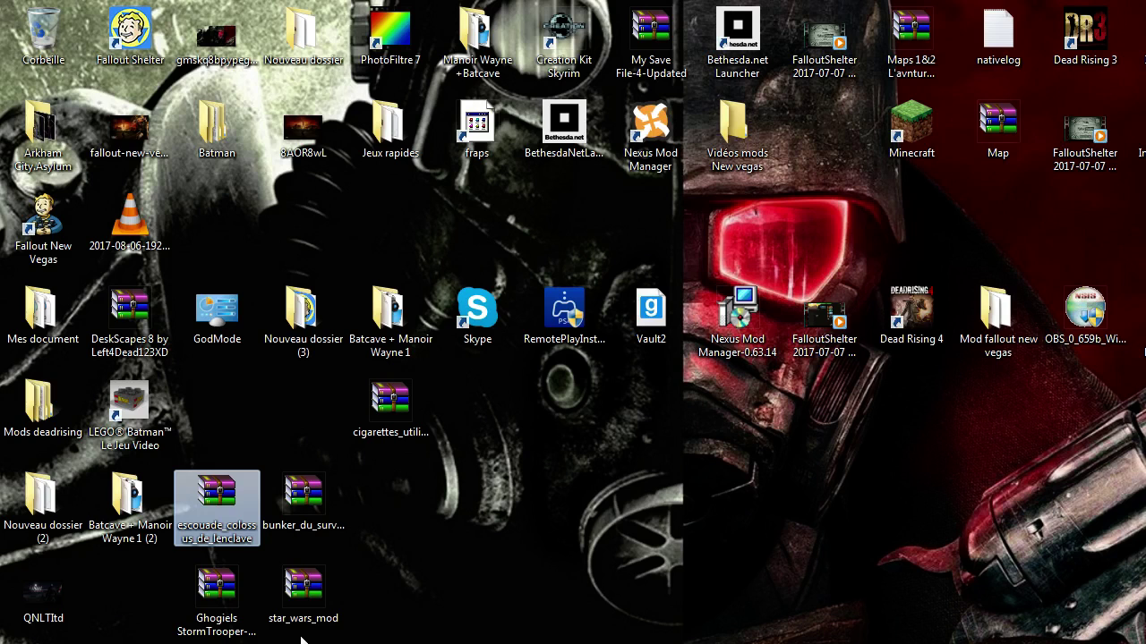
{"action": "left_click_drag", "start_coordinate": [309, 643], "coordinate": [464, 280]}
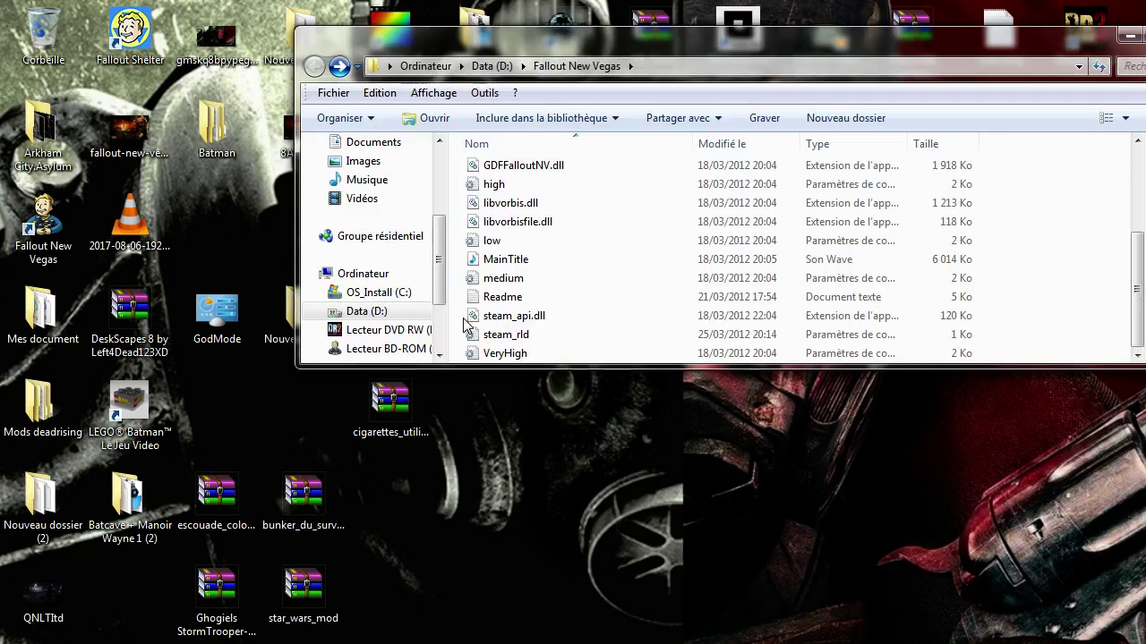
{"action": "scroll", "coordinate": [557, 264], "scroll_direction": "up", "scroll_amount": 3}
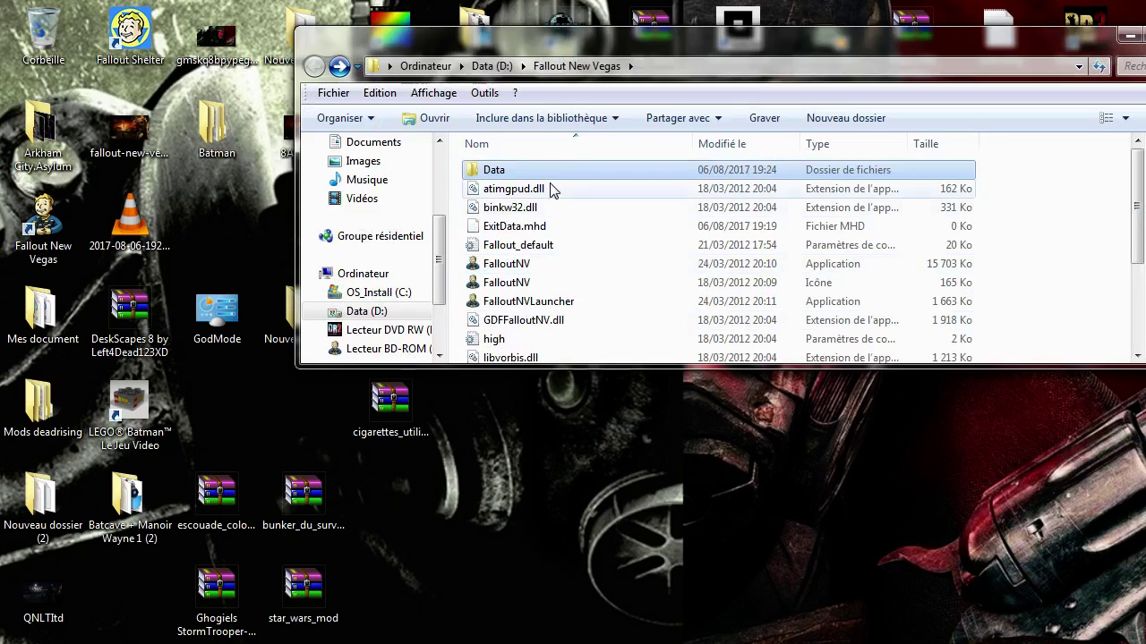
{"action": "scroll", "coordinate": [540, 236], "scroll_direction": "up", "scroll_amount": 3}
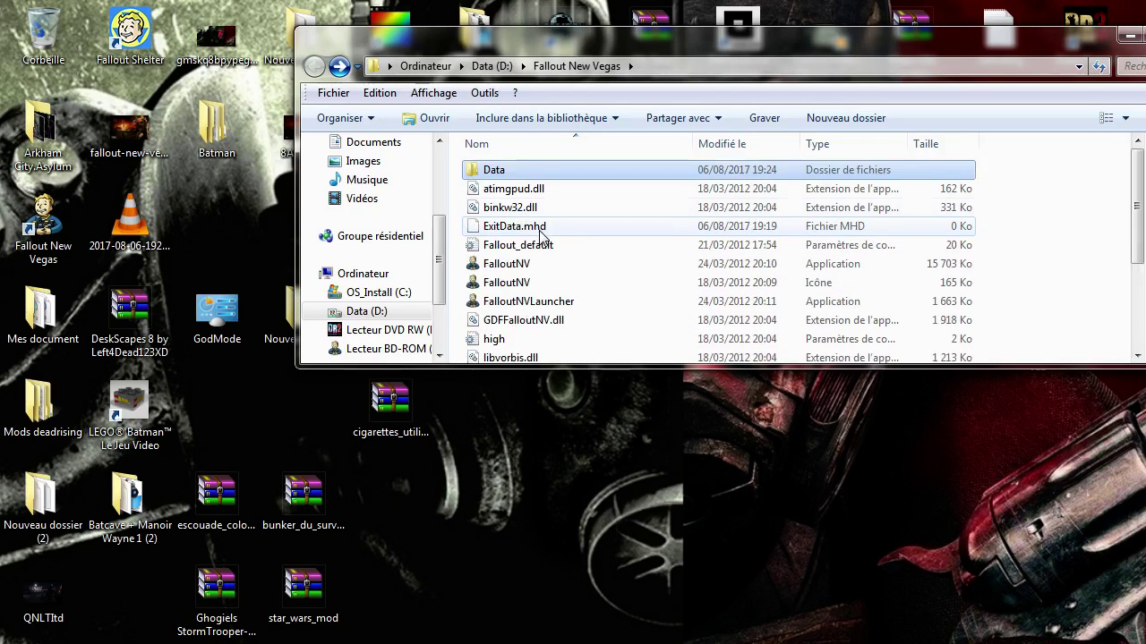
{"action": "double_click", "coordinate": [537, 171]}
{"action": "scroll", "coordinate": [533, 209], "scroll_direction": "down", "scroll_amount": 5}
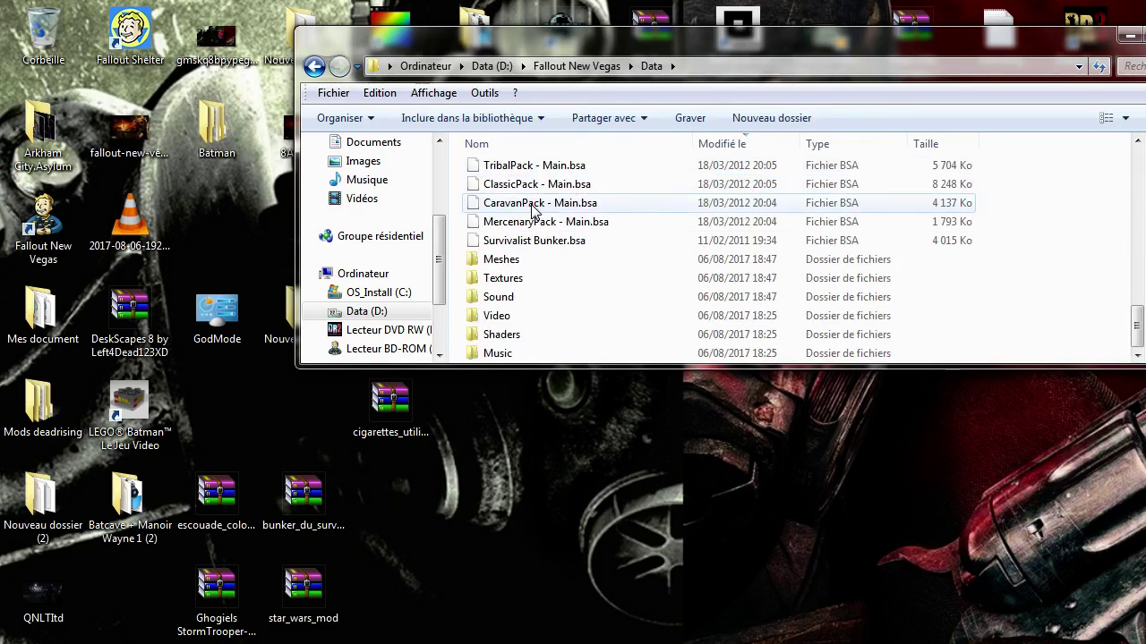
{"action": "left_click", "coordinate": [314, 67]}
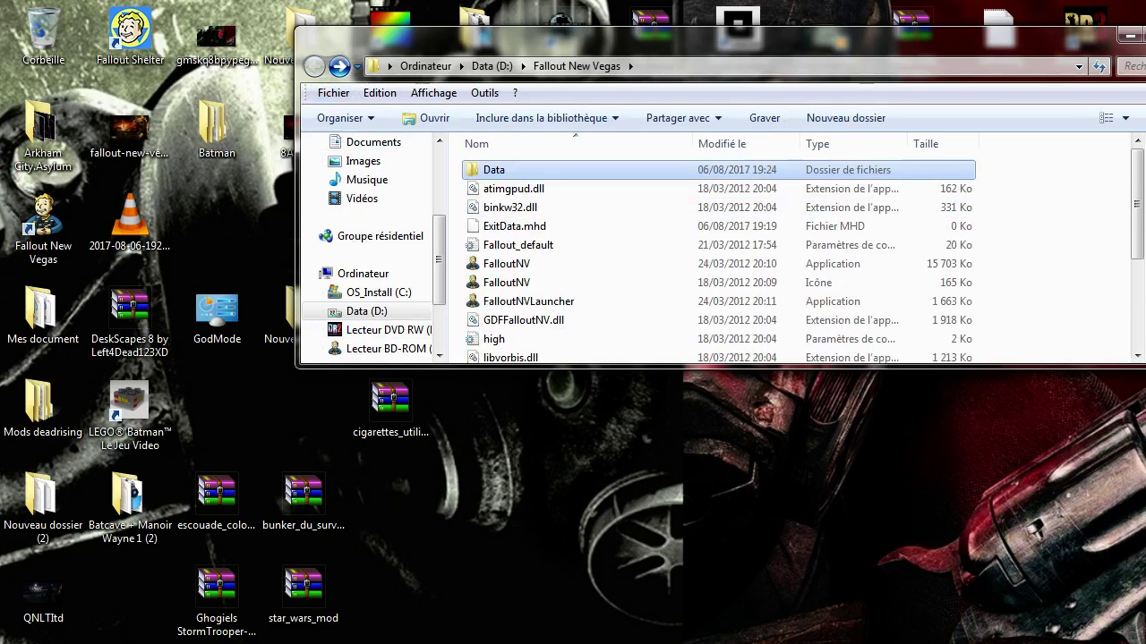
Maximize the install folder window and examine the full file list of the Data subfolder.
{"action": "left_click", "coordinate": [1145, 35]}
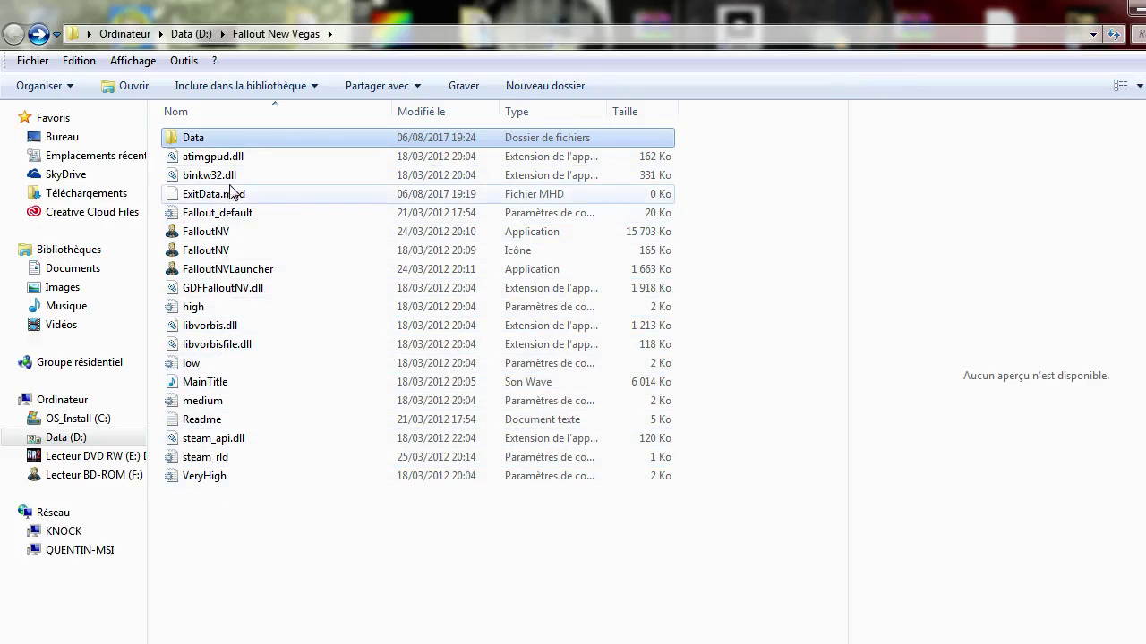
{"action": "double_click", "coordinate": [239, 138]}
{"action": "scroll", "coordinate": [260, 209], "scroll_direction": "down", "scroll_amount": 6}
{"action": "scroll", "coordinate": [260, 209], "scroll_direction": "down", "scroll_amount": 2}
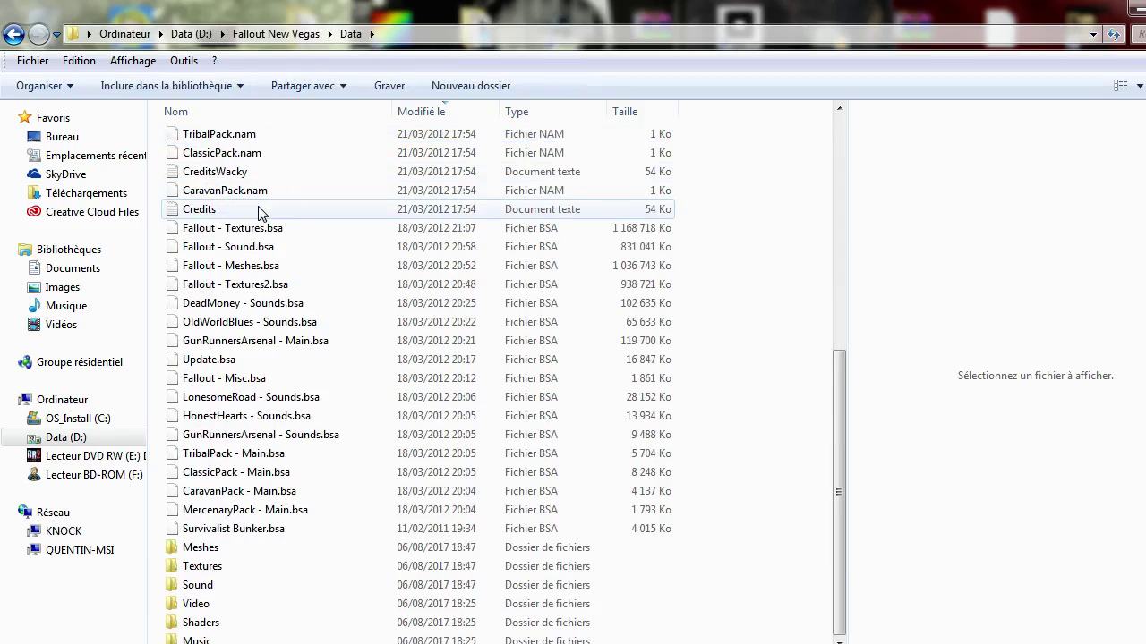
{"action": "scroll", "coordinate": [242, 497], "scroll_direction": "up", "scroll_amount": 8}
{"action": "scroll", "coordinate": [240, 497], "scroll_direction": "down", "scroll_amount": 8}
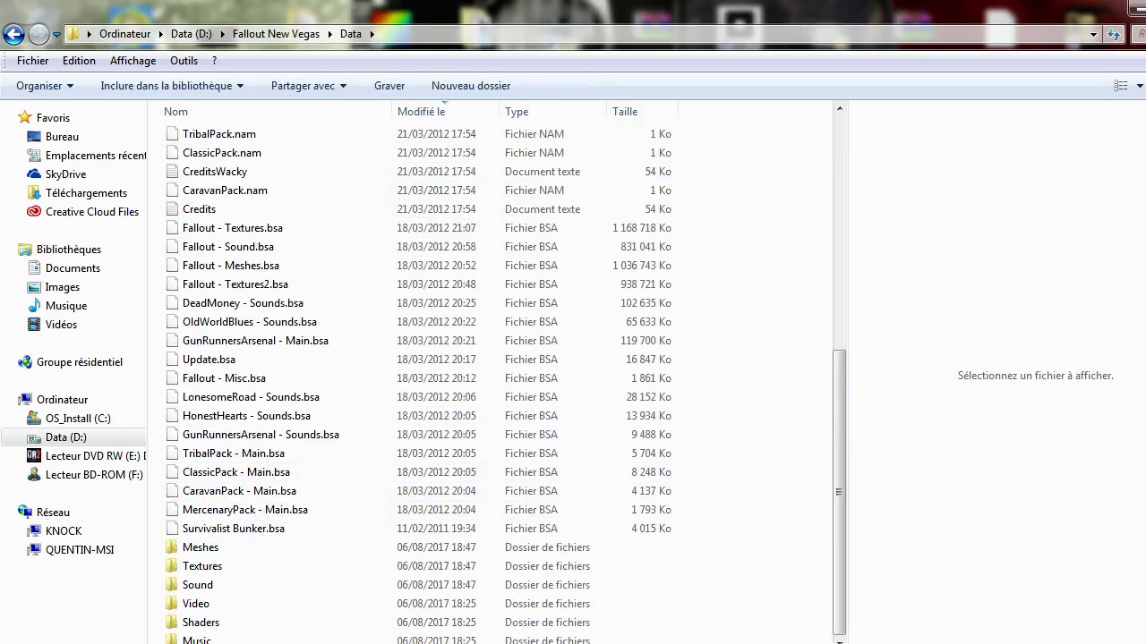
Minimize the folder window and bring up the bunker_du_survivaliste and escouade_colossus_de_lenclave archive windows.
{"action": "left_click", "coordinate": [456, 643]}
{"action": "mouse_move", "coordinate": [524, 643]}
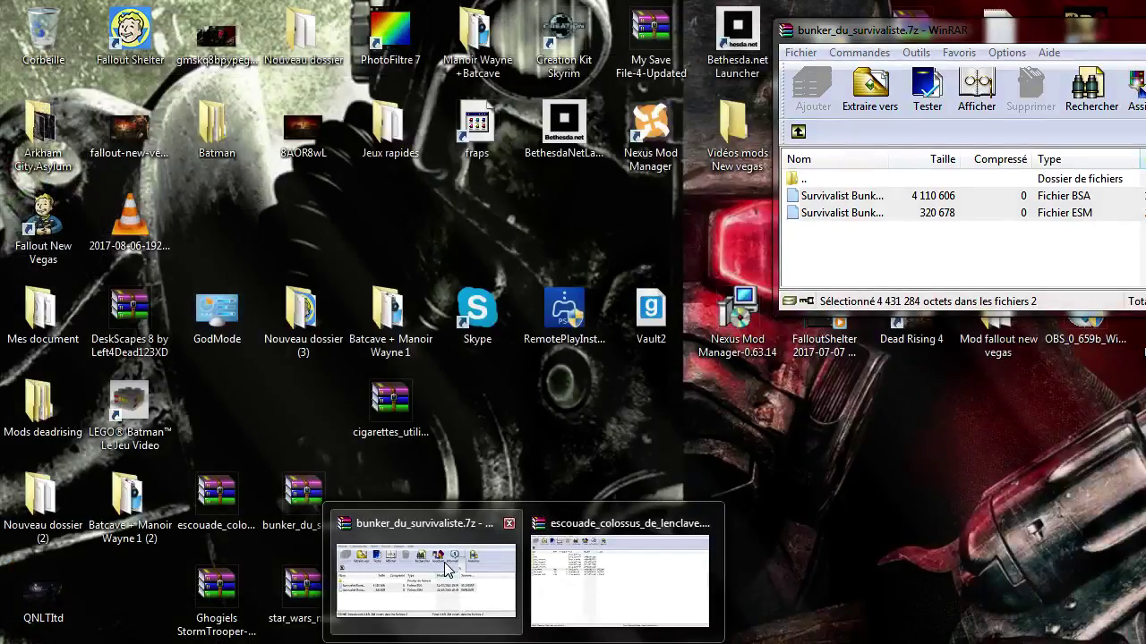
{"action": "left_click", "coordinate": [447, 570]}
{"action": "mouse_move", "coordinate": [524, 631]}
{"action": "left_click", "coordinate": [627, 568]}
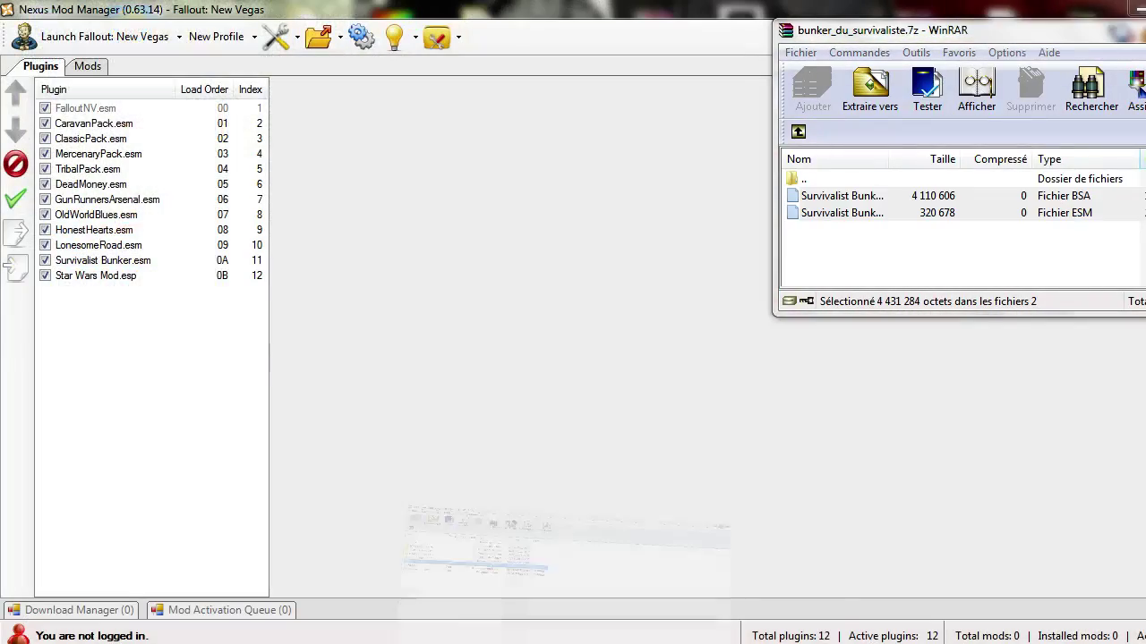
{"action": "left_click", "coordinate": [314, 643]}
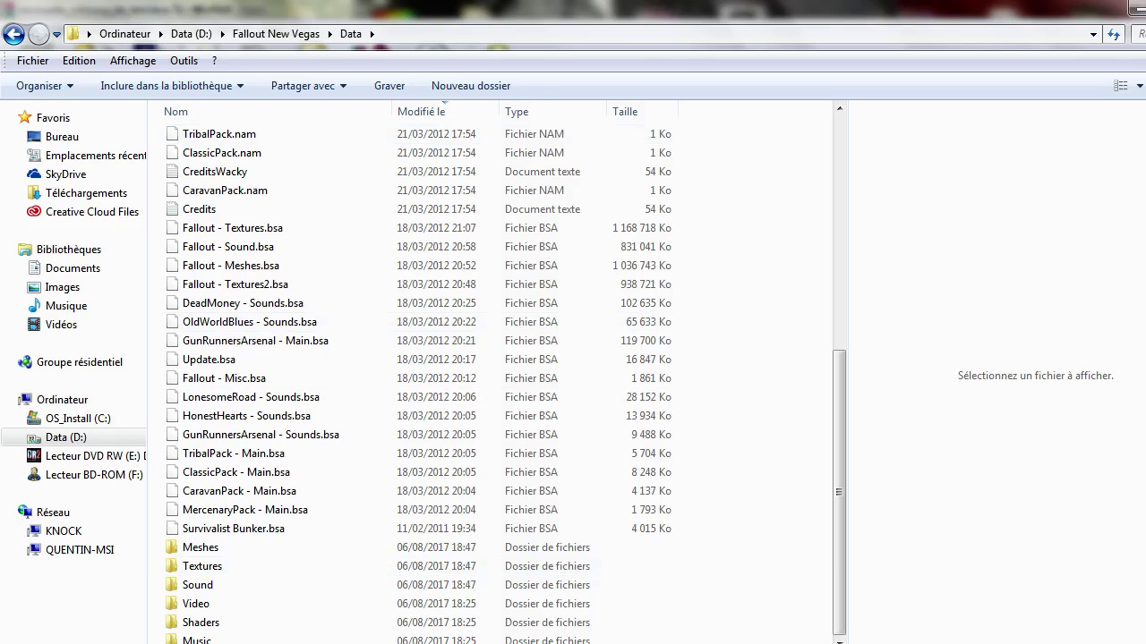
{"action": "left_click", "coordinate": [1145, 8]}
{"action": "left_click_drag", "start_coordinate": [59, 258], "coordinate": [265, 266]}
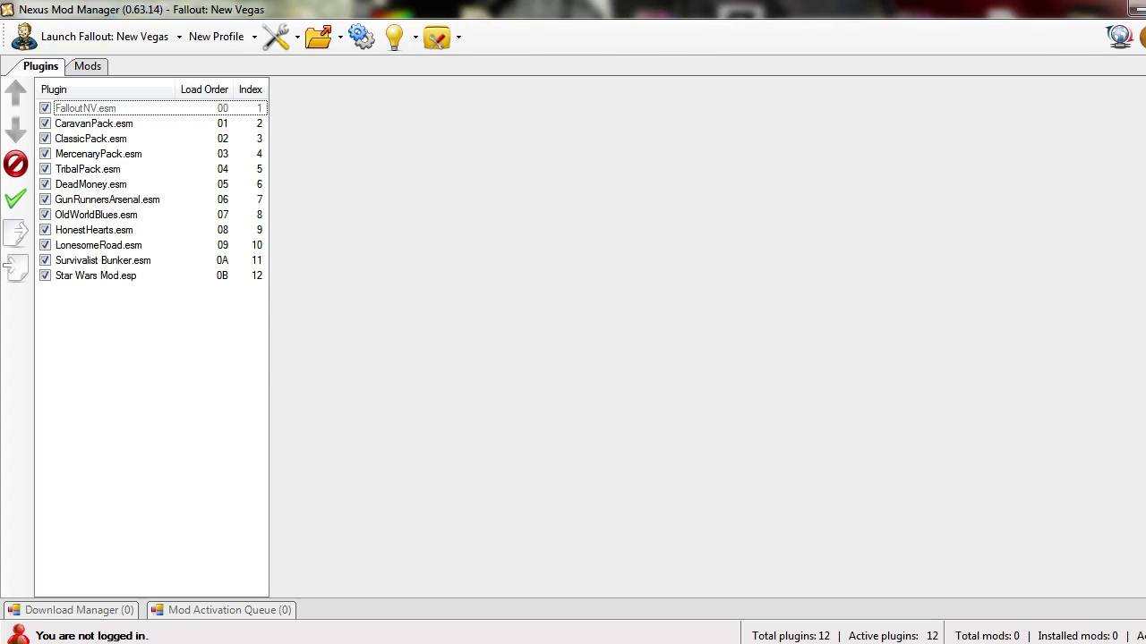
{"action": "key", "text": "alt+Tab"}
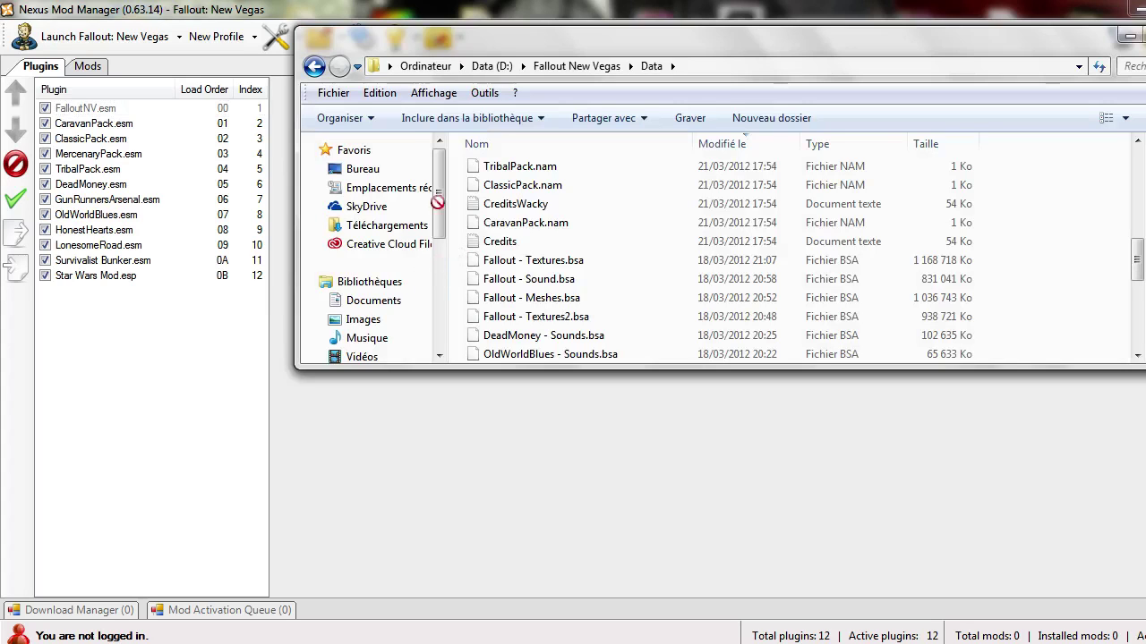
{"action": "key", "text": "alt+Tab"}
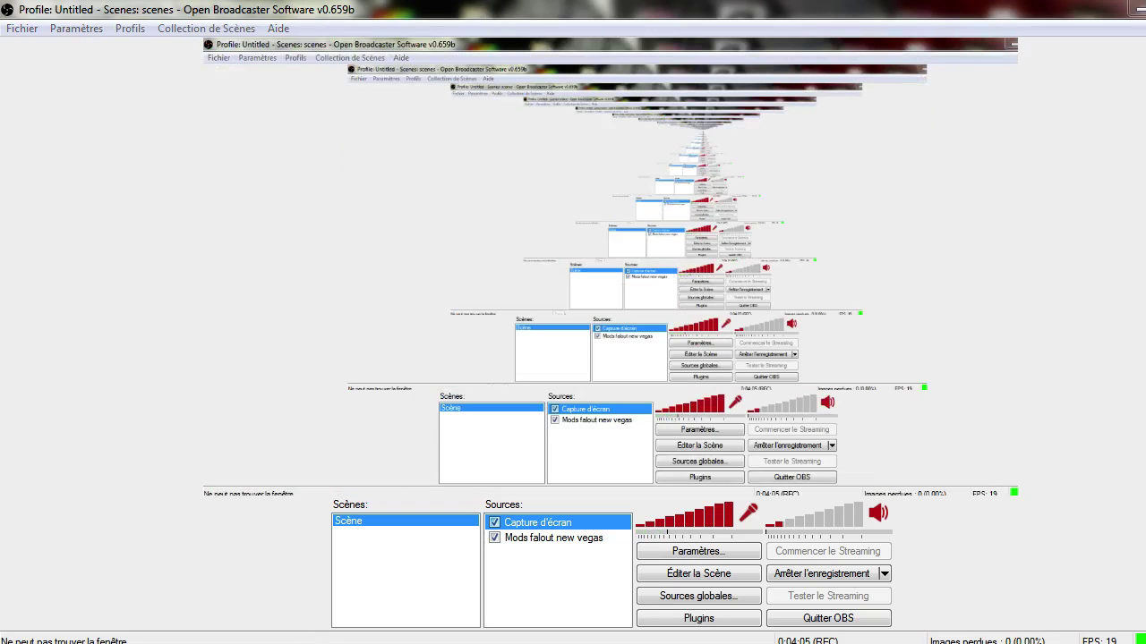
Reopen the escouade_colossus_de_lenclave archive from the desktop and bring up the Fallout New Vegas install folder beside it.
{"action": "key", "text": "super+d"}
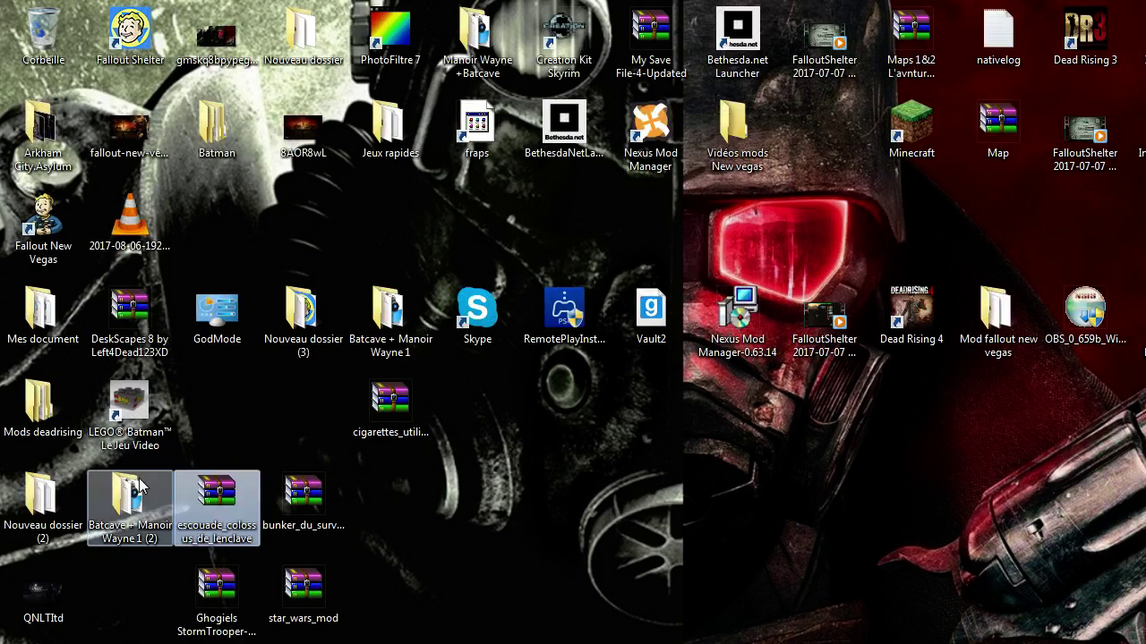
{"action": "double_click", "coordinate": [220, 504]}
{"action": "double_click", "coordinate": [142, 278]}
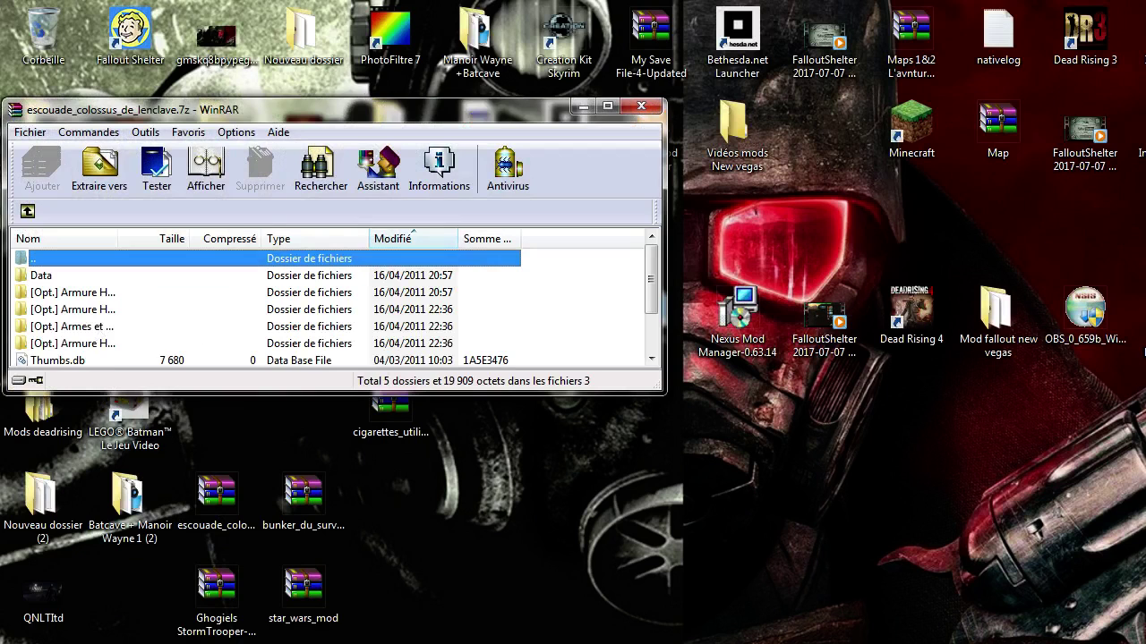
{"action": "left_click", "coordinate": [300, 643]}
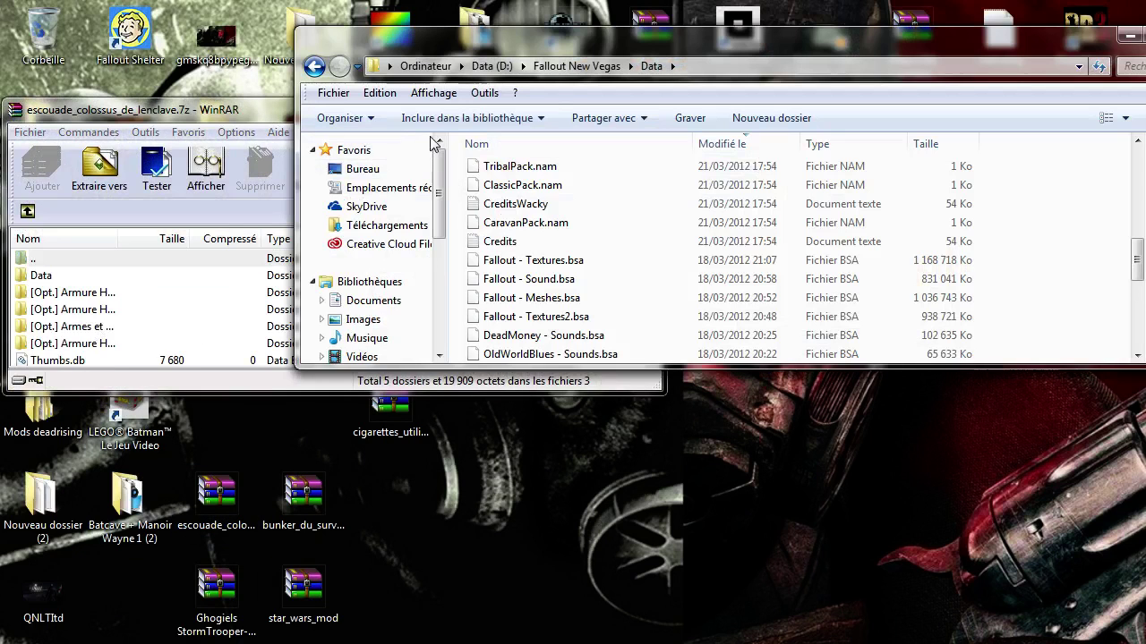
{"action": "left_click", "coordinate": [313, 68]}
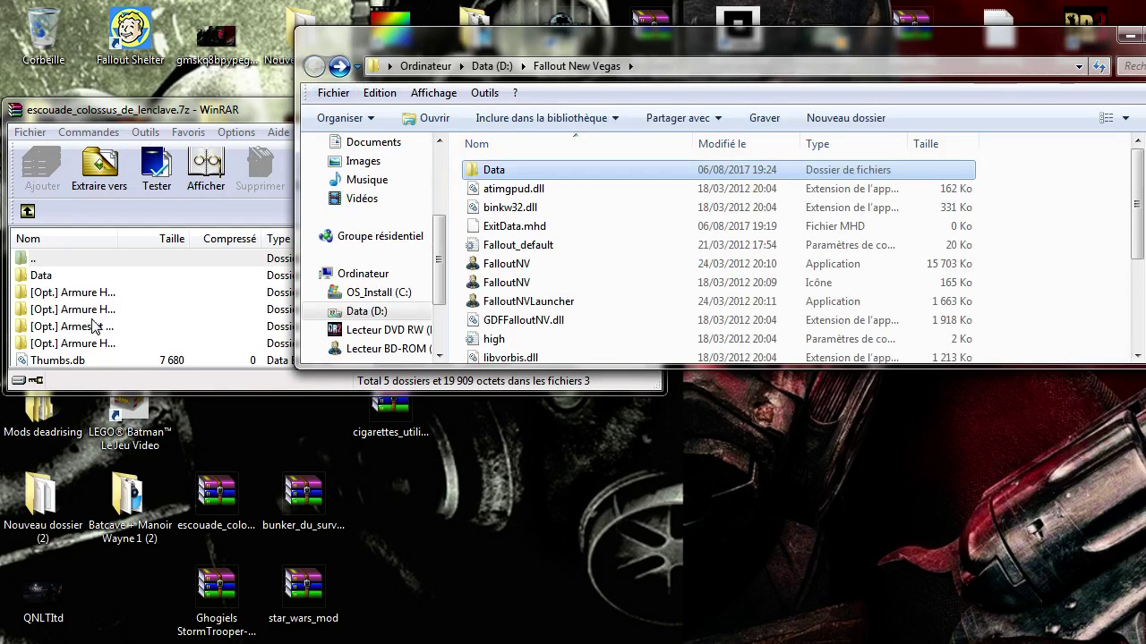
Try to copy Thumbs.db from the escouade_colossus_de_lenclave archive into the Fallout New Vegas install folder.
{"action": "left_click_drag", "start_coordinate": [51, 360], "coordinate": [1036, 264]}
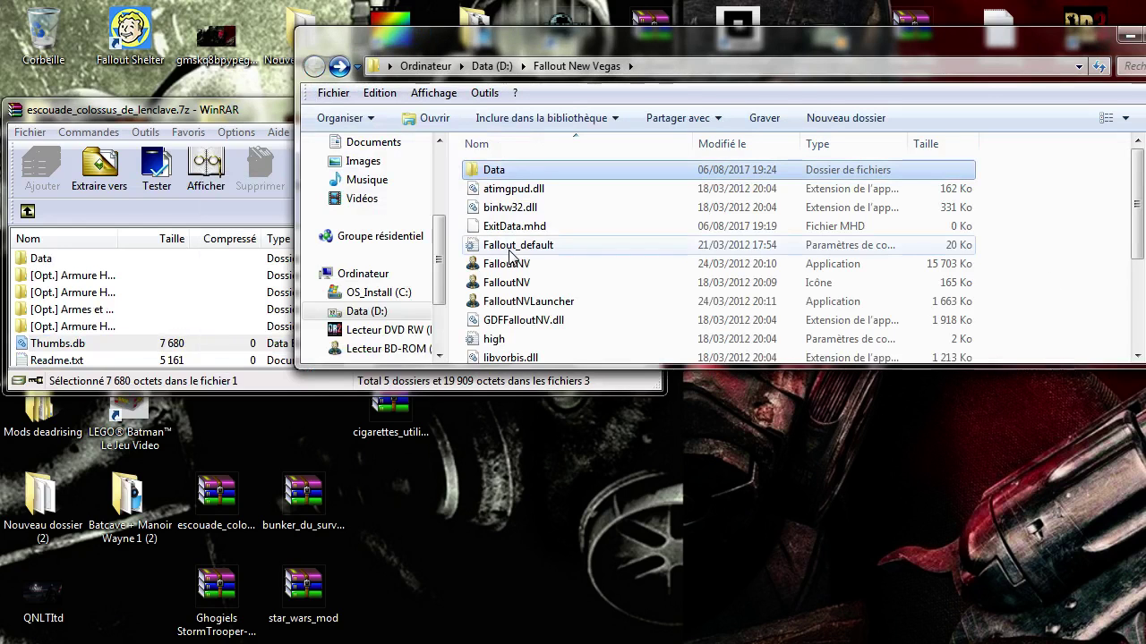
{"action": "scroll", "coordinate": [510, 201], "scroll_direction": "down", "scroll_amount": 3}
{"action": "scroll", "coordinate": [511, 211], "scroll_direction": "up", "scroll_amount": 3}
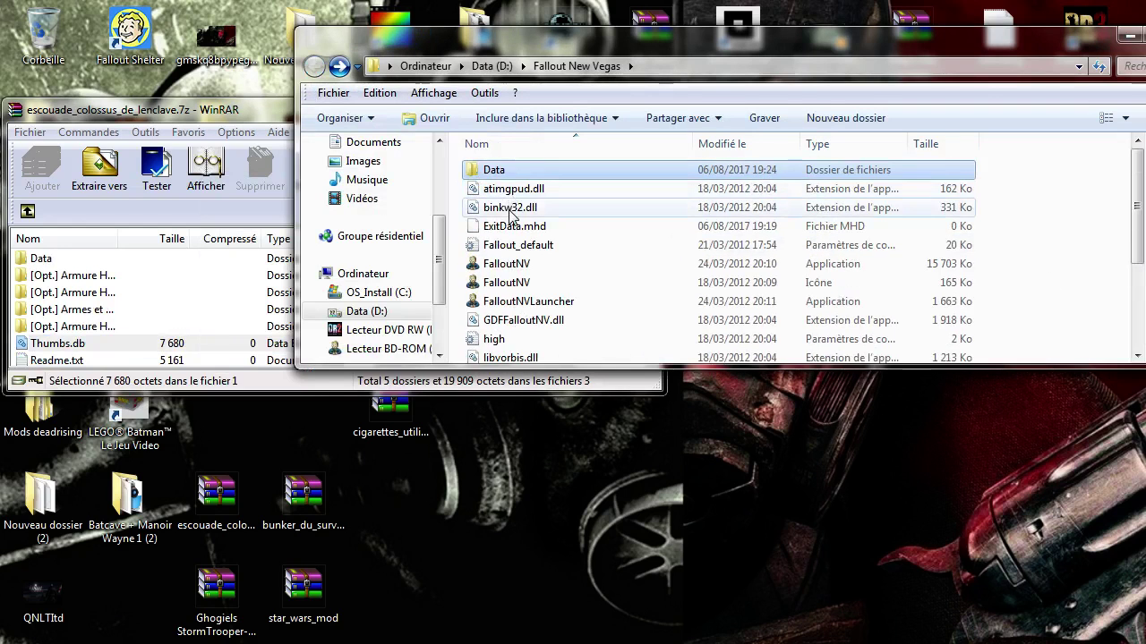
{"action": "scroll", "coordinate": [512, 268], "scroll_direction": "down", "scroll_amount": 3}
{"action": "scroll", "coordinate": [511, 309], "scroll_direction": "up", "scroll_amount": 3}
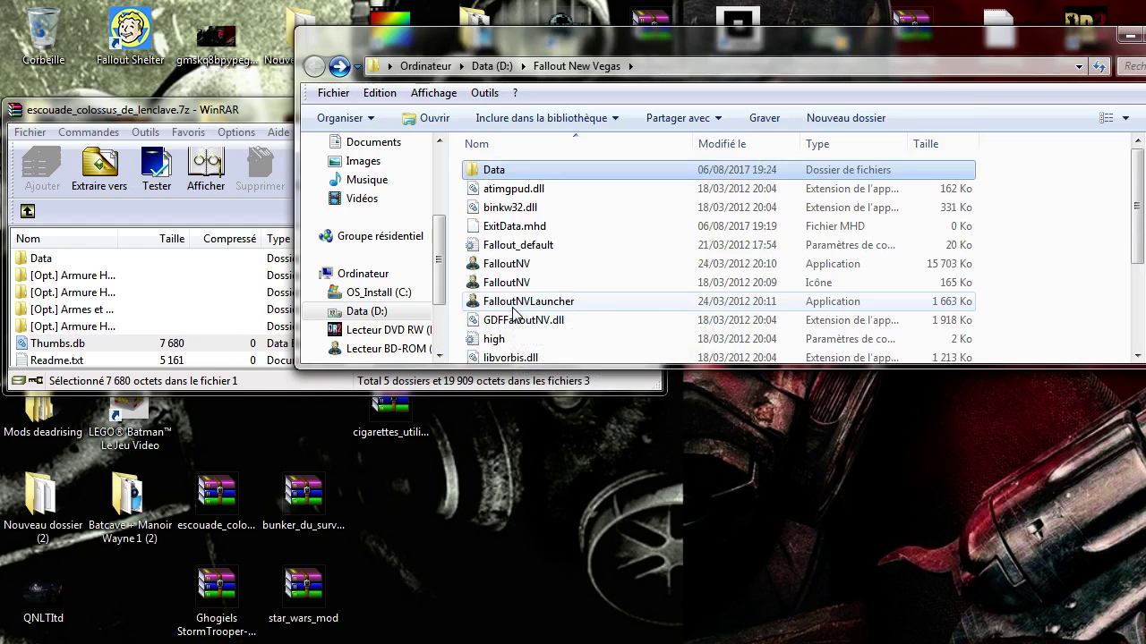
Copy Meshes, Textures and Colossus NV.esp from the archive's Data folder directly into the Fallout New Vegas install folder.
{"action": "double_click", "coordinate": [61, 258]}
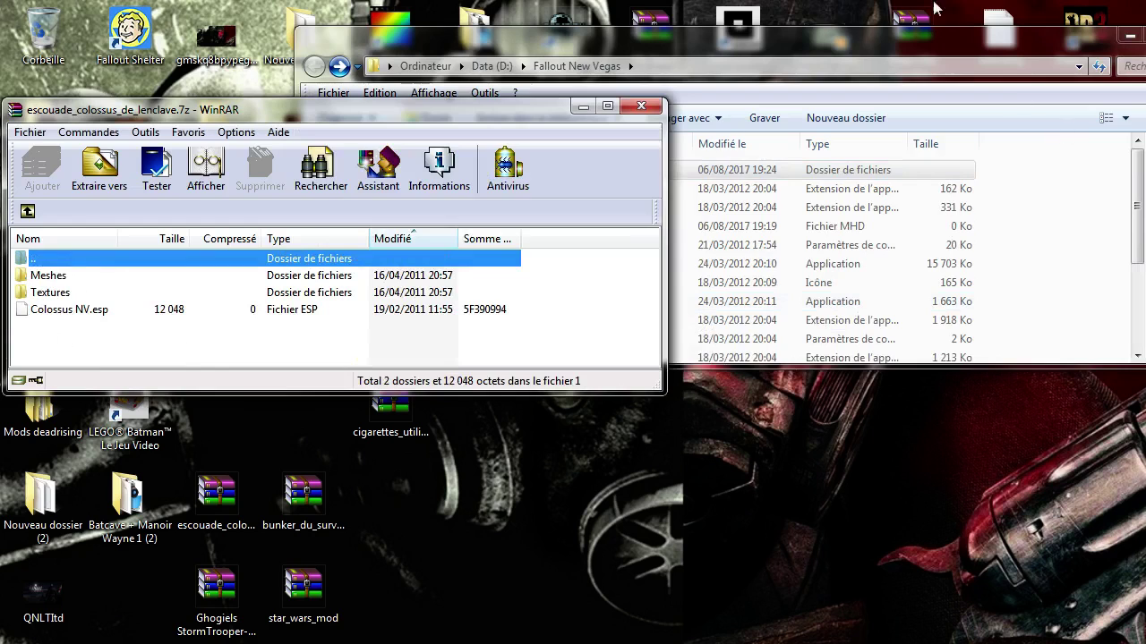
{"action": "left_click_drag", "start_coordinate": [944, 46], "coordinate": [981, 22]}
{"action": "left_click_drag", "start_coordinate": [86, 340], "coordinate": [1087, 224]}
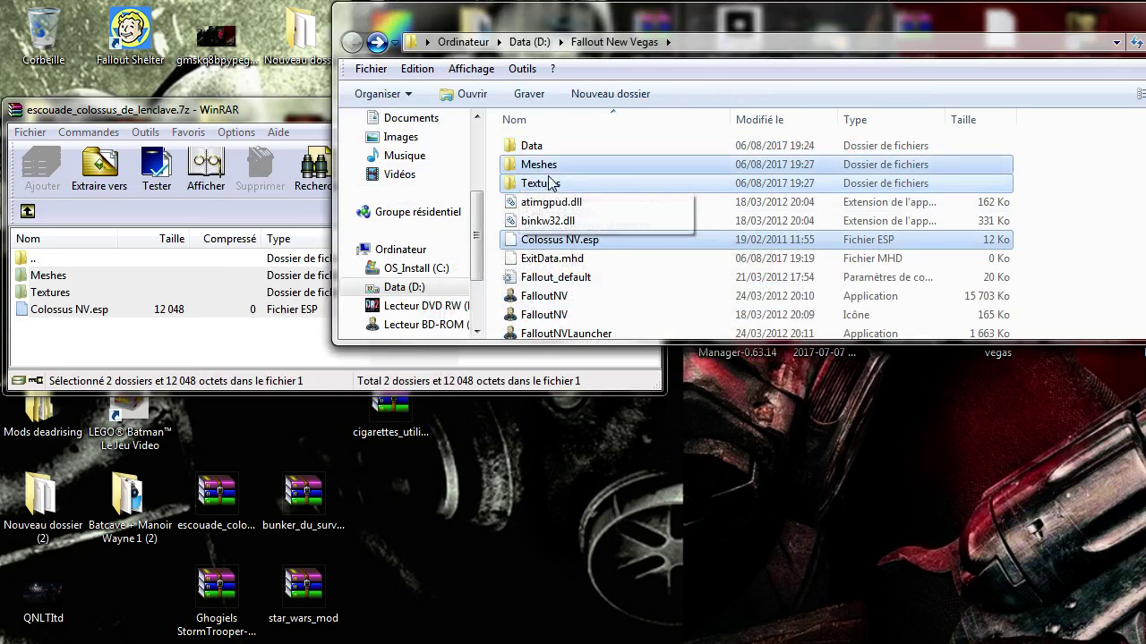
{"action": "scroll", "coordinate": [591, 172], "scroll_direction": "down", "scroll_amount": 5}
{"action": "scroll", "coordinate": [594, 170], "scroll_direction": "up", "scroll_amount": 5}
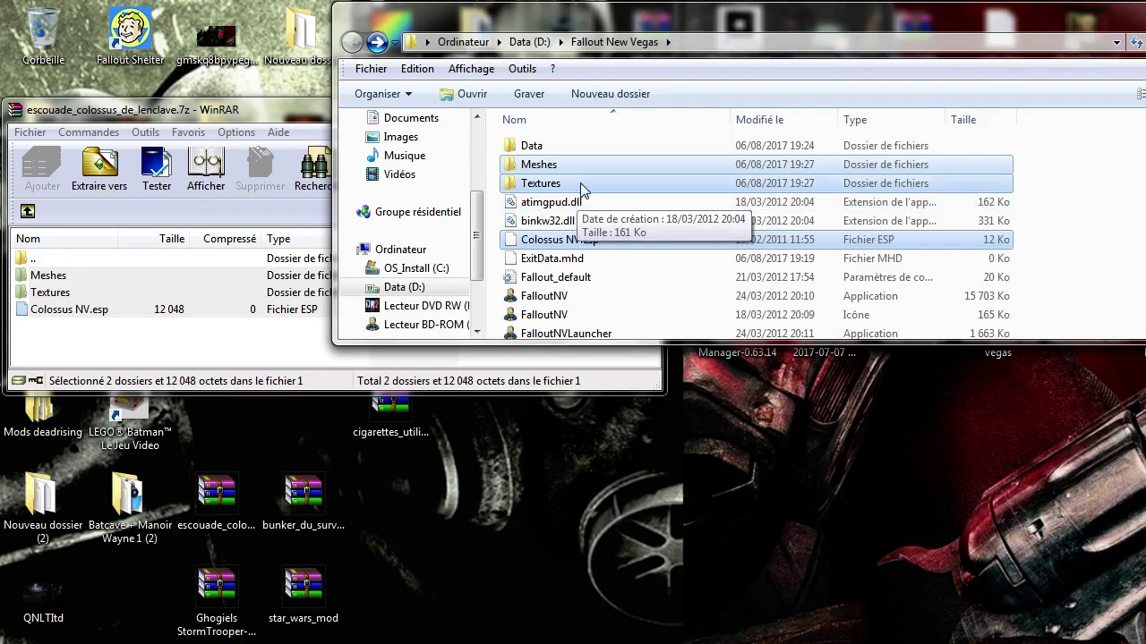
Delete the copied Meshes, Textures and Colossus NV.esp from the Fallout New Vegas install folder.
{"action": "right_click", "coordinate": [580, 190]}
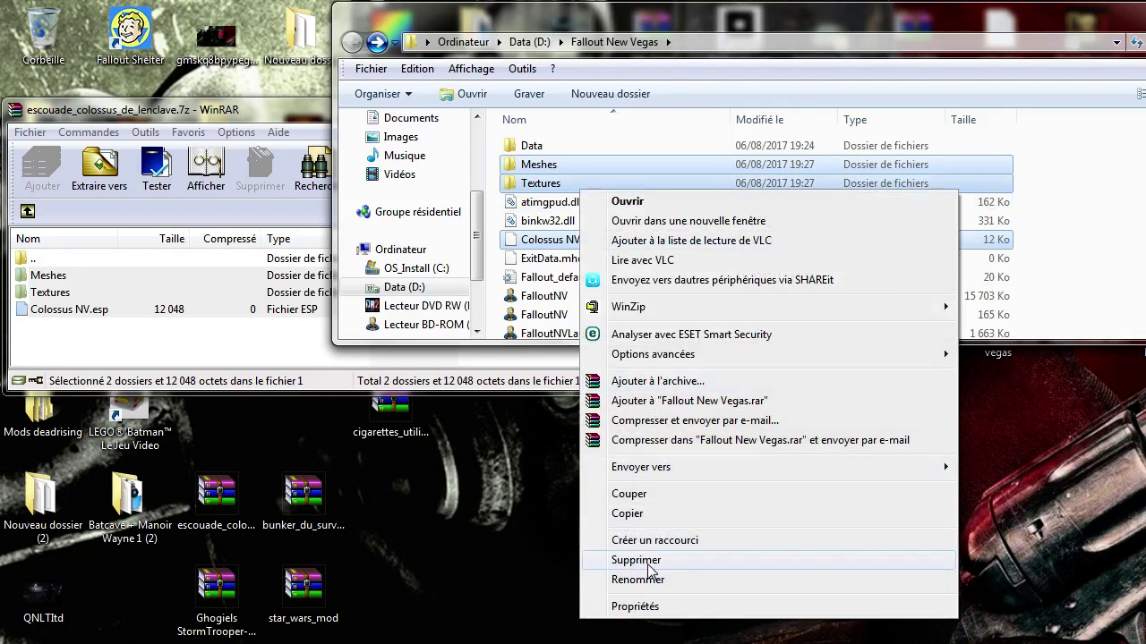
{"action": "left_click", "coordinate": [648, 562]}
{"action": "left_click", "coordinate": [702, 355]}
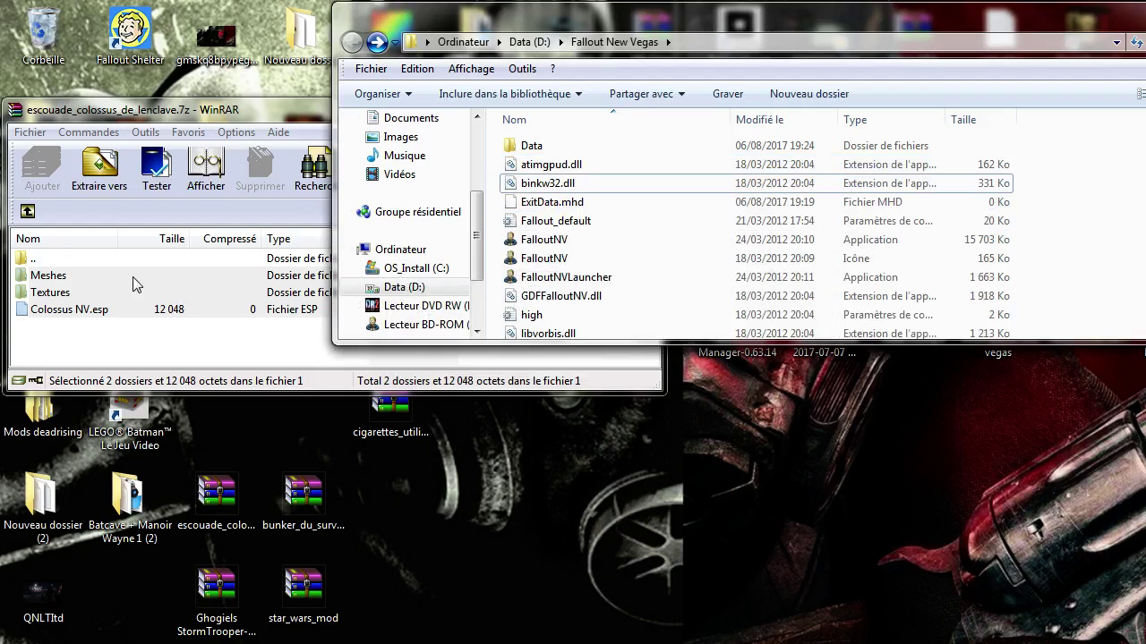
Copy the archive's whole Data folder into the Fallout New Vegas install folder, merging it with the existing Data, and switch to Nexus Mod Manager.
{"action": "left_click", "coordinate": [27, 210]}
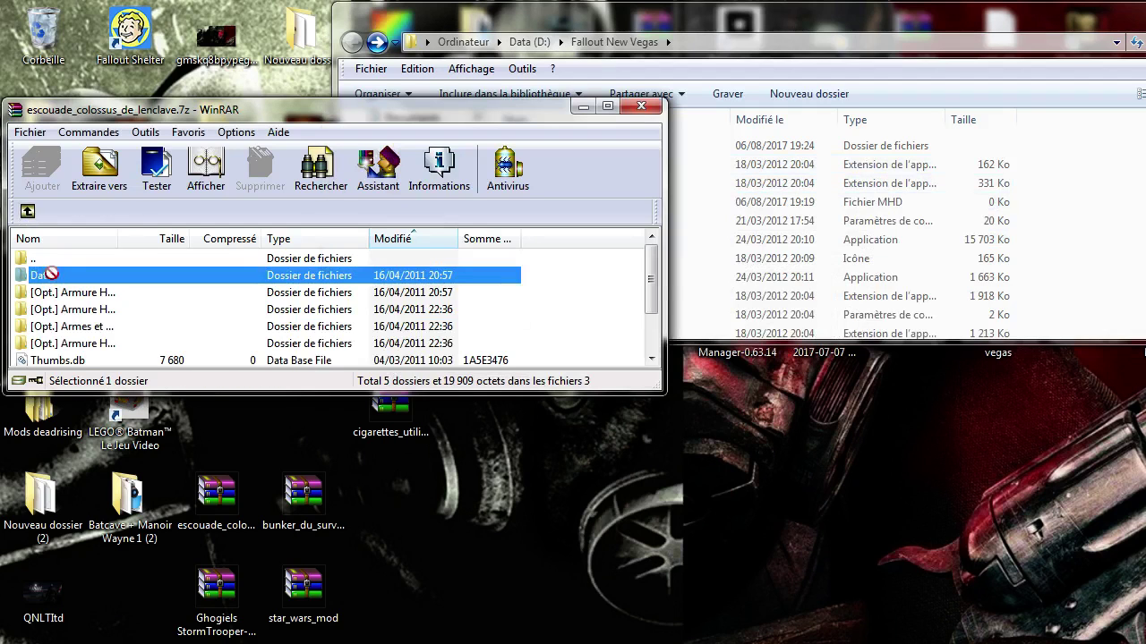
{"action": "left_click_drag", "start_coordinate": [43, 275], "coordinate": [1078, 216]}
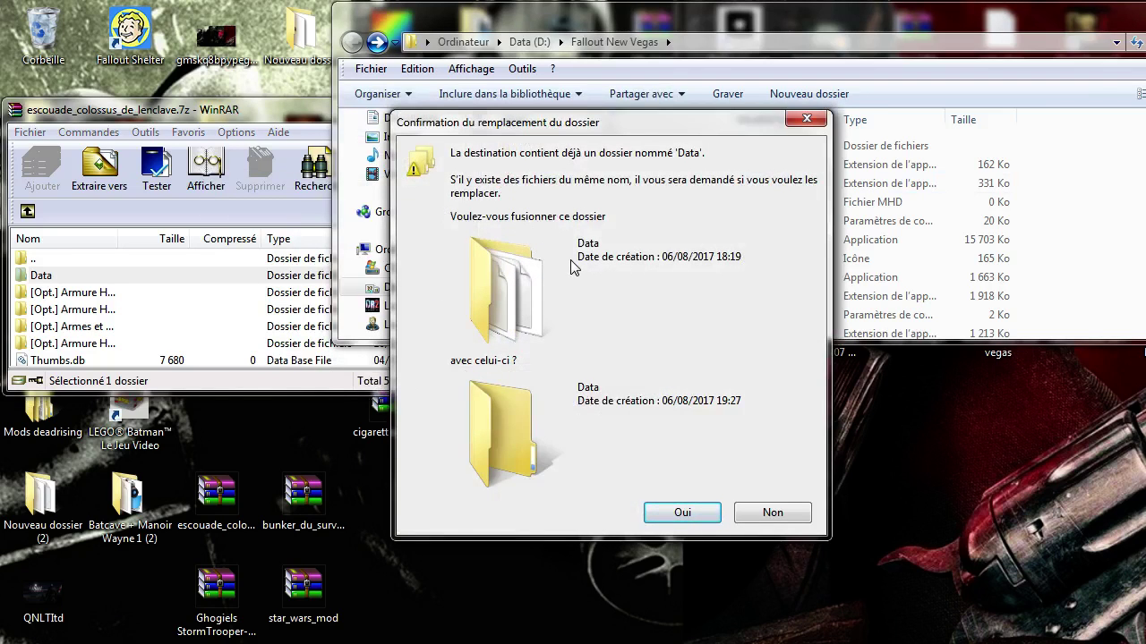
{"action": "left_click", "coordinate": [684, 510]}
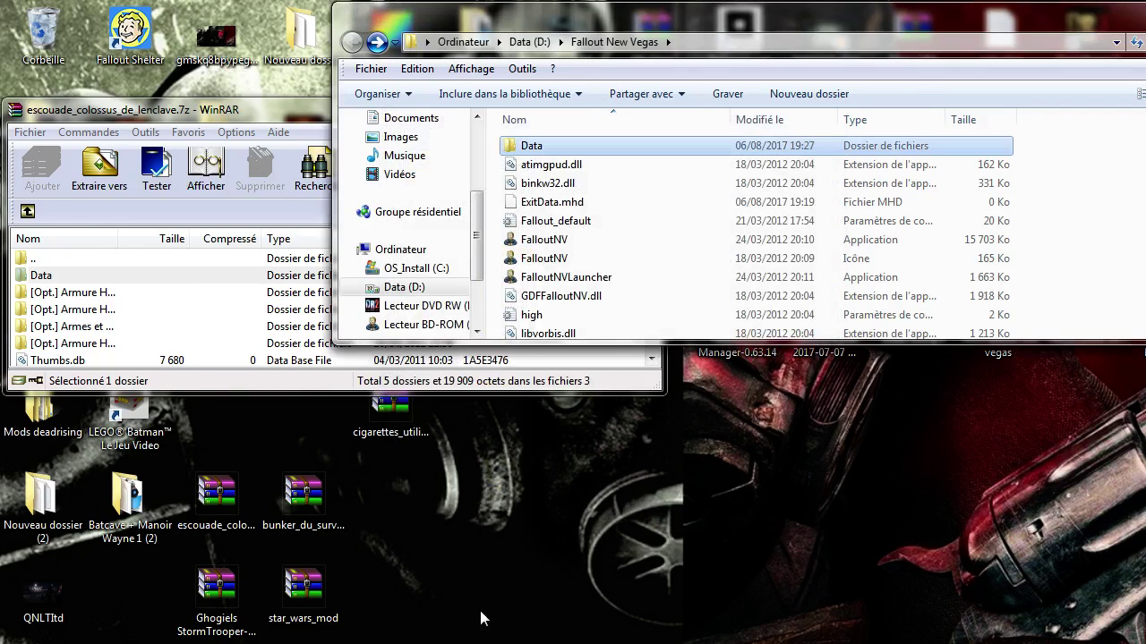
{"action": "mouse_move", "coordinate": [468, 643]}
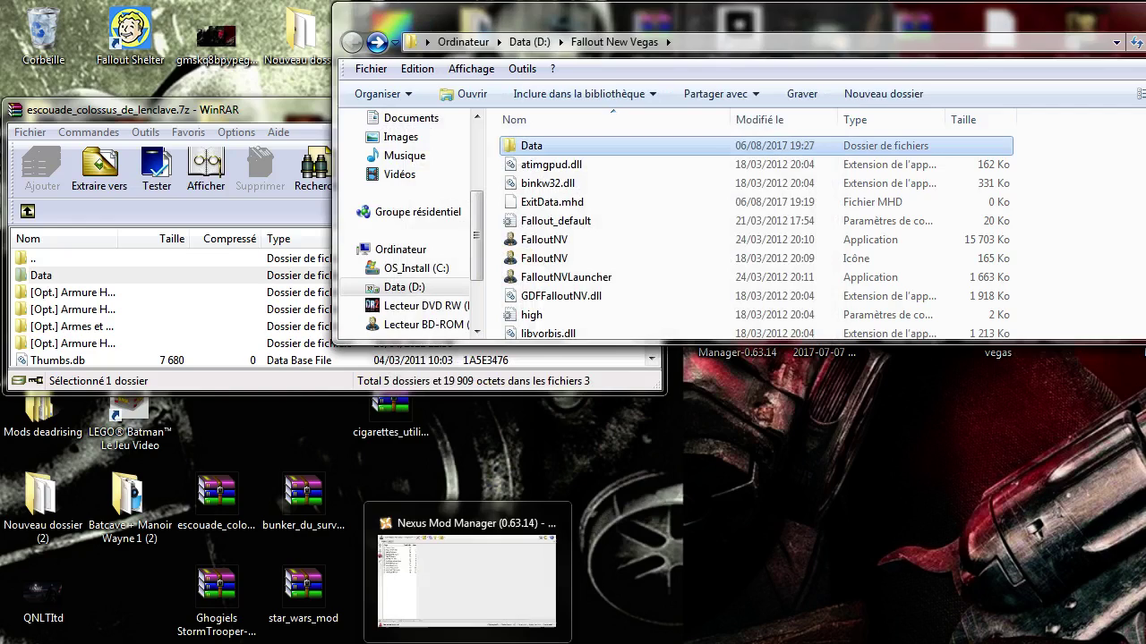
{"action": "left_click", "coordinate": [459, 605]}
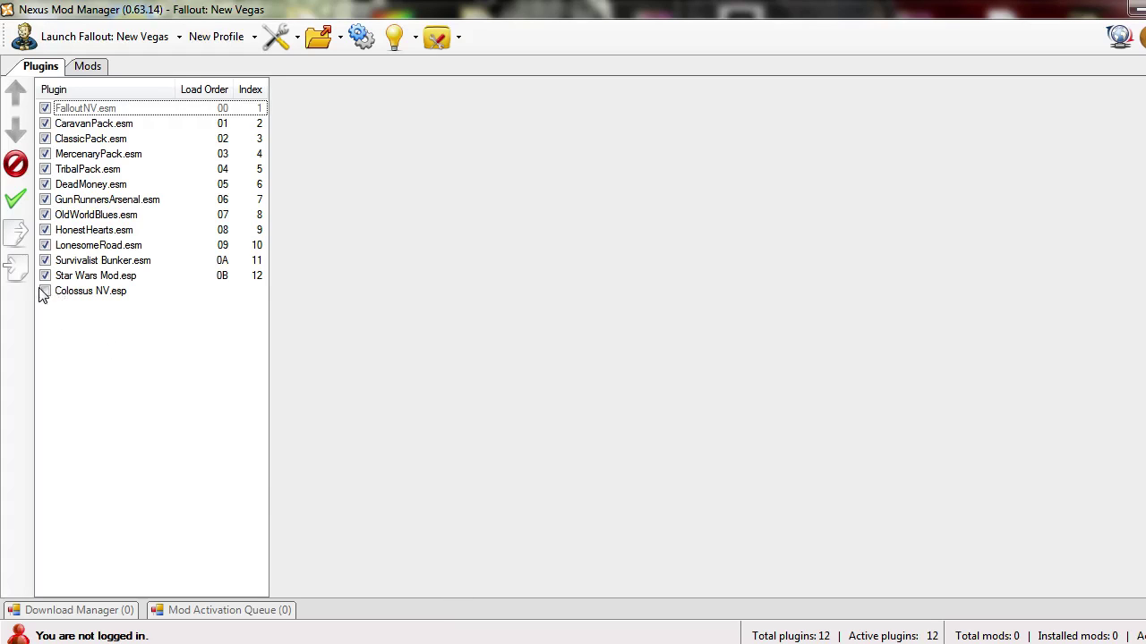